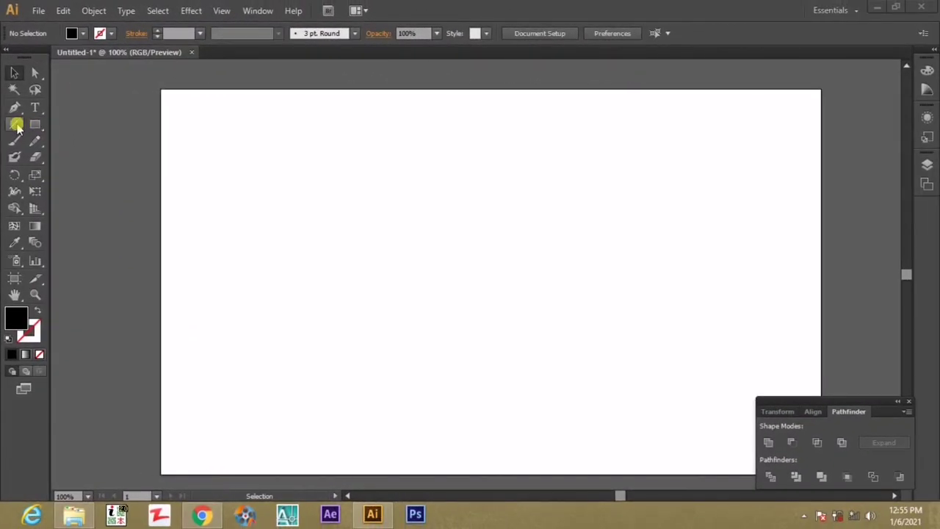
- Select the Pen Tool to draw paths anchor by anchor on the blank artboard
left_click(15, 108)
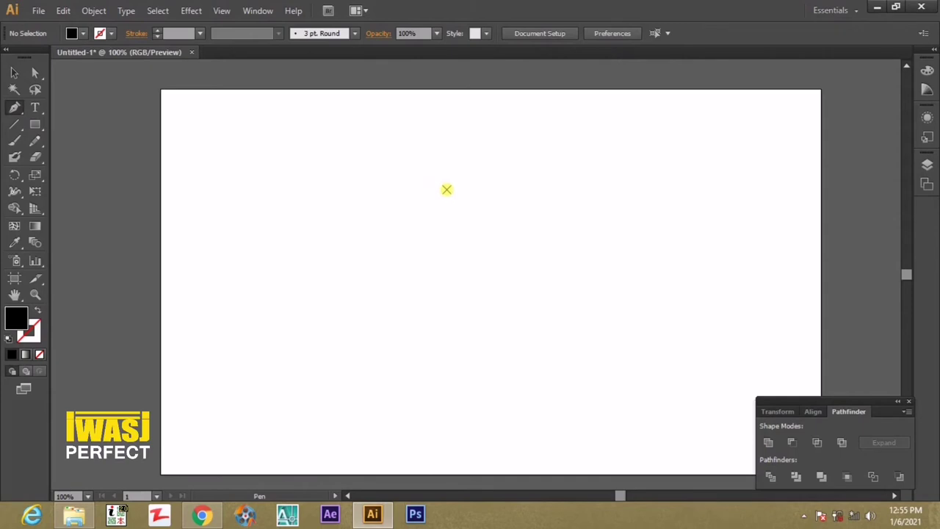
- Draw a tall upright bar with a curved hook at its lower left as one closed black path
left_click(447, 190)
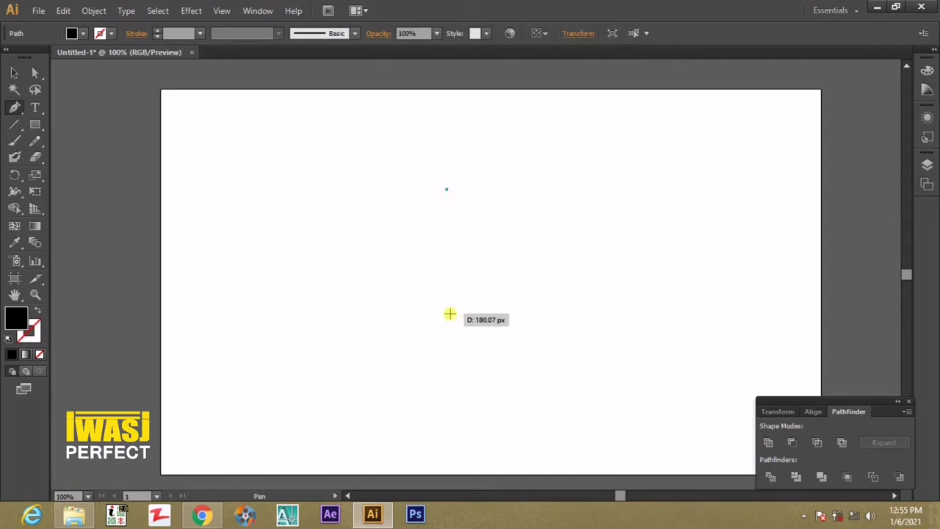
left_click(446, 346)
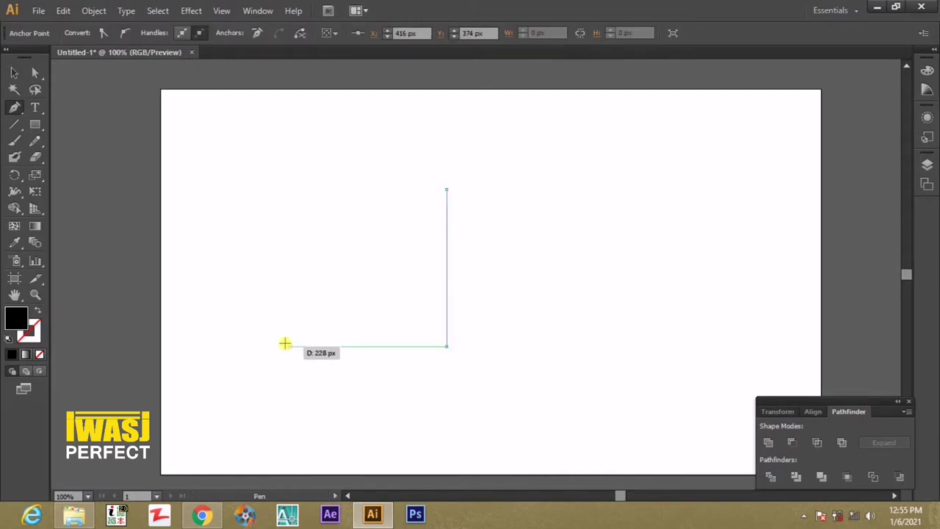
mouse_move(342, 308)
left_mouse_down()
mouse_move(441, 222)
mouse_move(448, 190)
left_mouse_up()
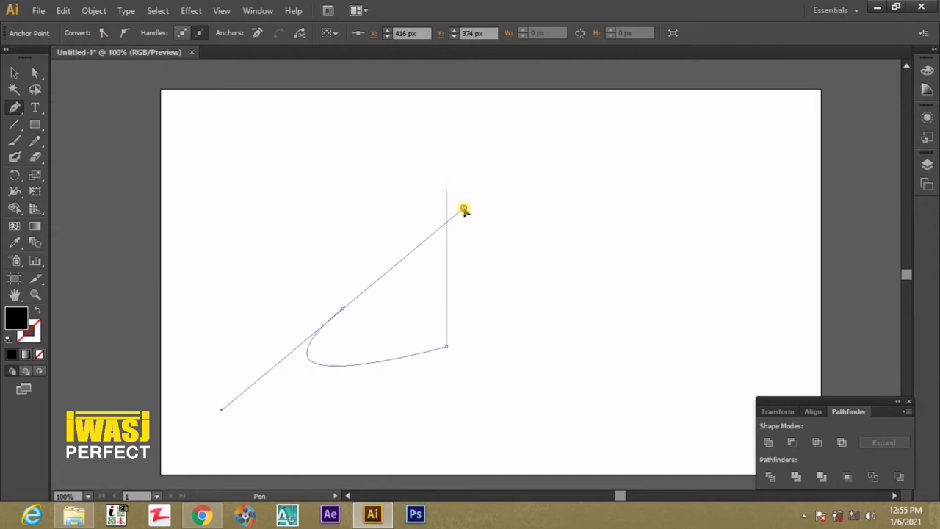
left_click_drag(448, 189, 463, 208)
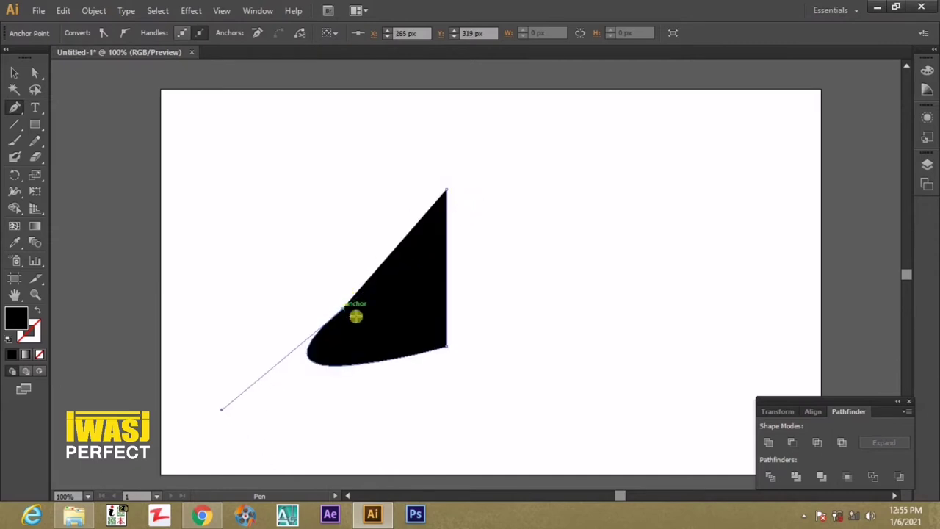
mouse_move(355, 316)
left_mouse_down()
mouse_move(344, 324)
mouse_move(430, 339)
mouse_move(602, 323)
mouse_move(617, 300)
mouse_move(598, 294)
mouse_move(610, 296)
left_mouse_up()
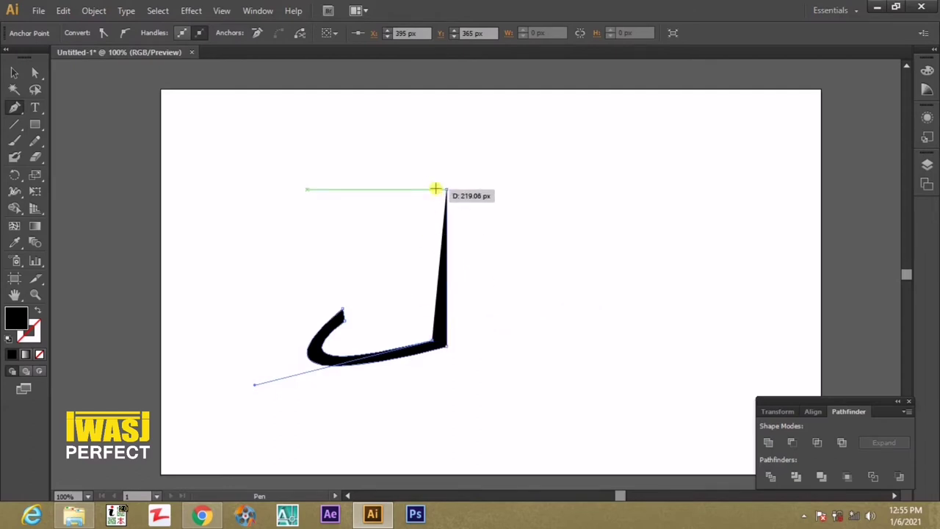
left_click(435, 189)
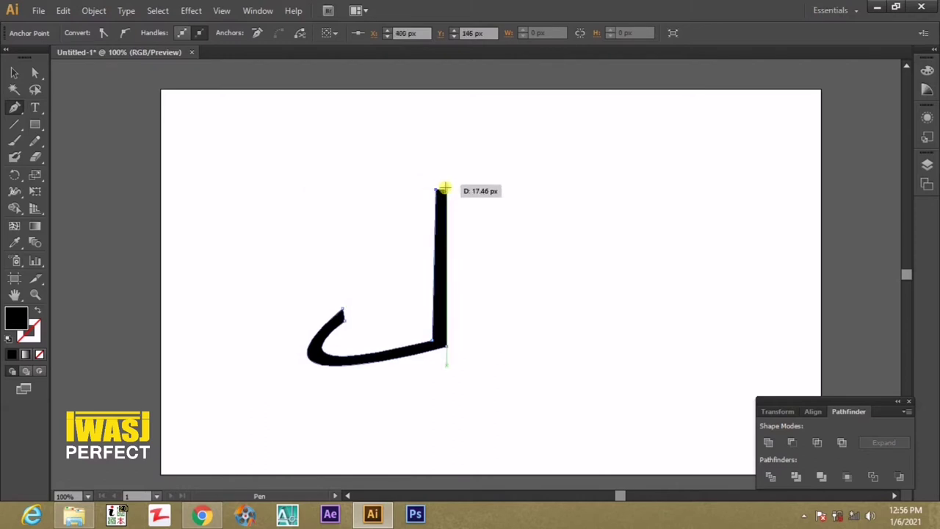
left_click(14, 73)
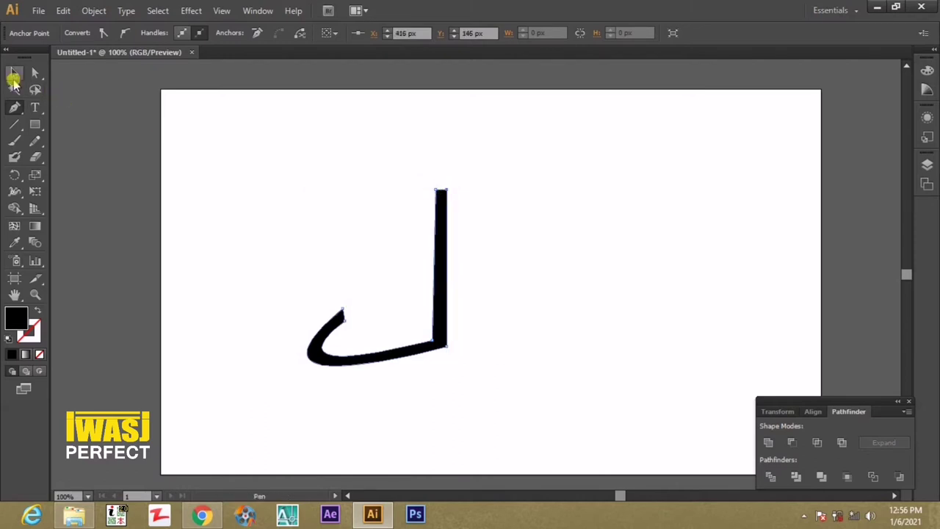
- Redraw the upright bar's path so the column keeps an even width up to its top
left_click(220, 153)
key("ctrl+a")
key("v")
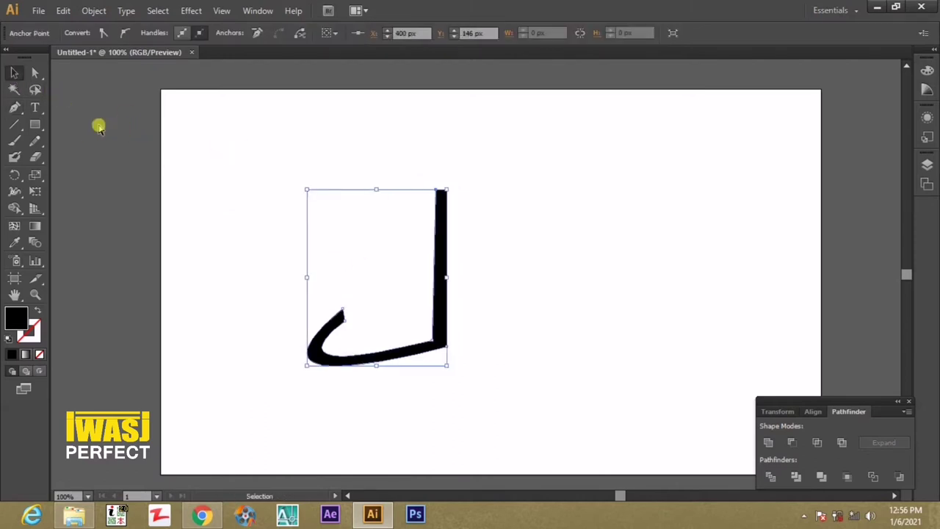
left_click(14, 107)
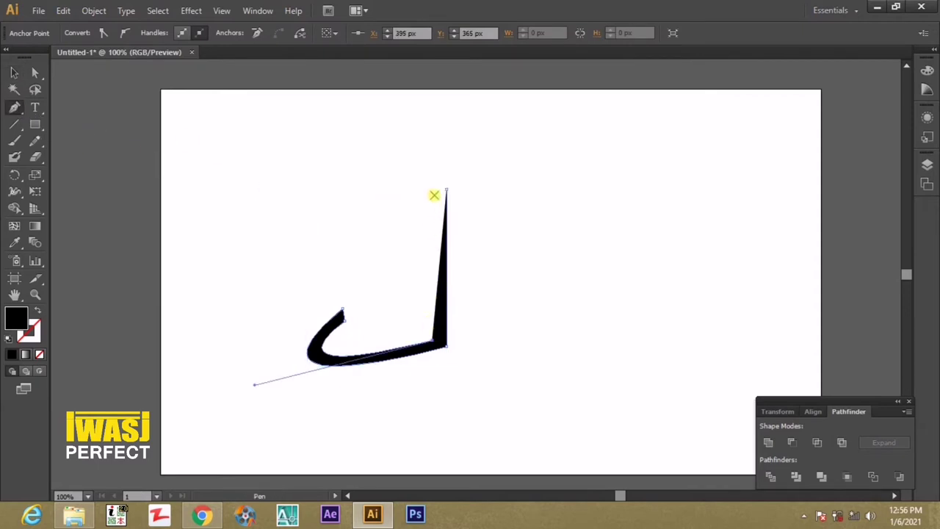
left_click(434, 188)
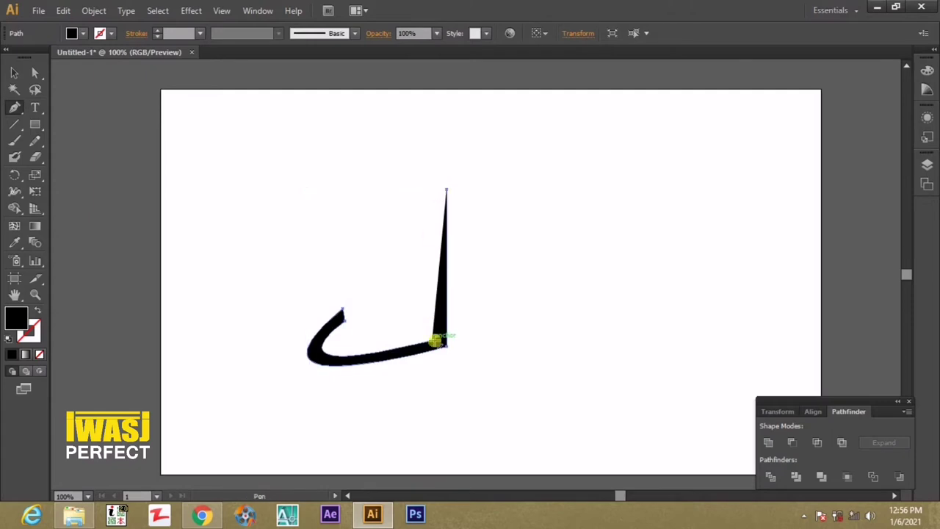
left_click(435, 340)
left_click_drag(433, 190, 434, 189)
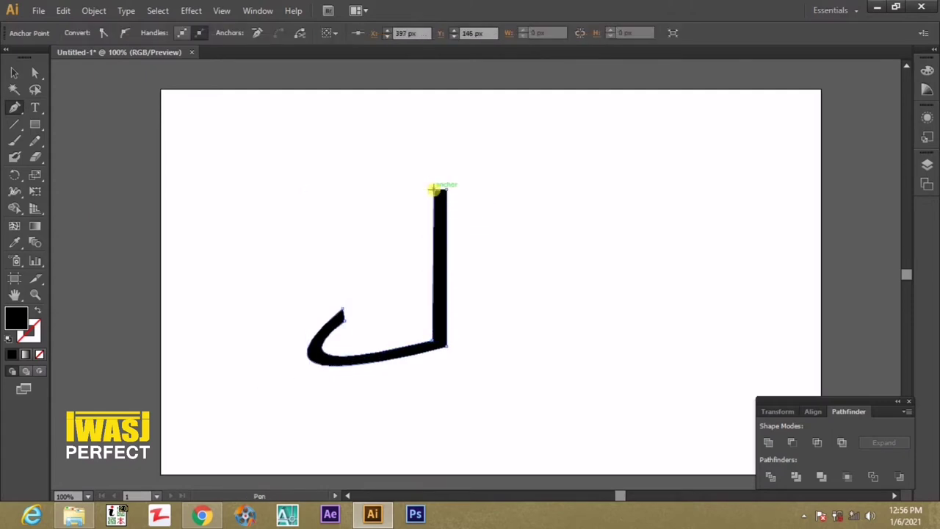
left_click(14, 72)
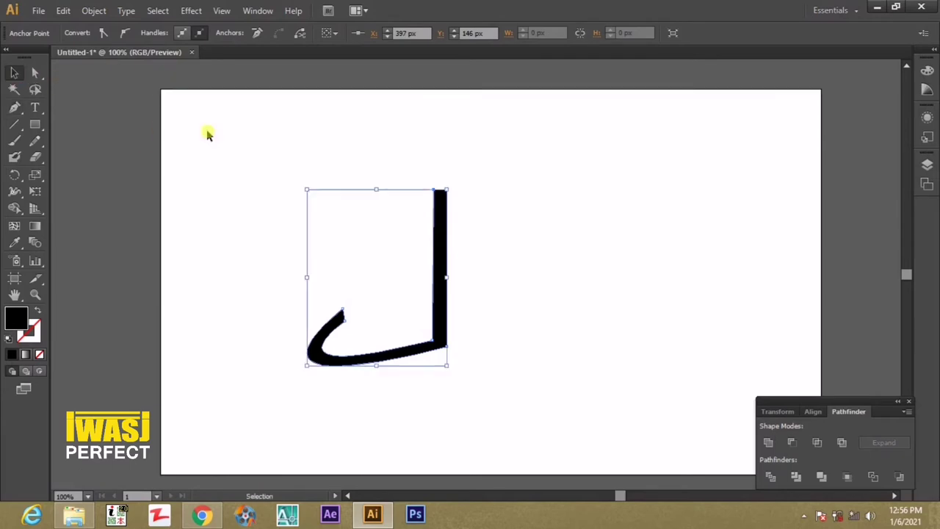
- Shift the bar's top-left corner leftward with Direct Selection to square off the top
left_click(208, 134)
scroll(451, 206, "up", 1)
scroll(447, 210, "up", 1)
left_click(376, 180)
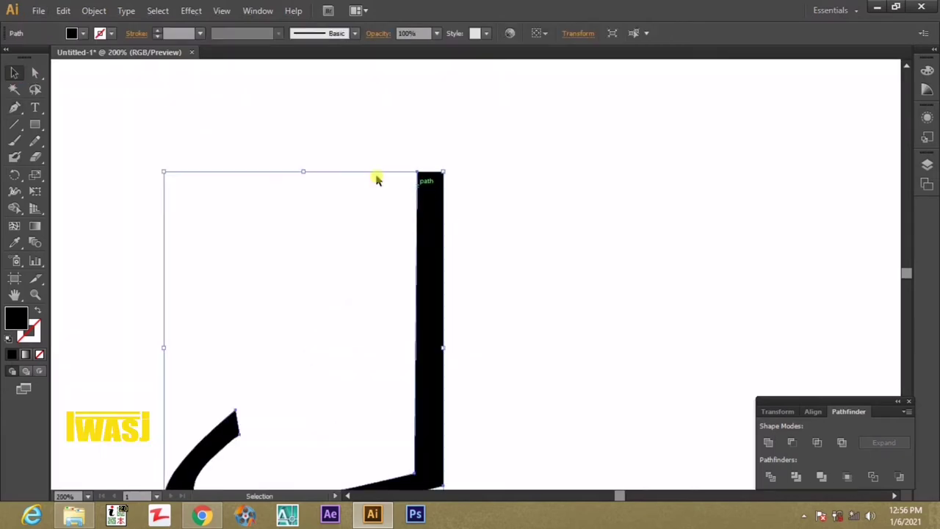
left_click(36, 72)
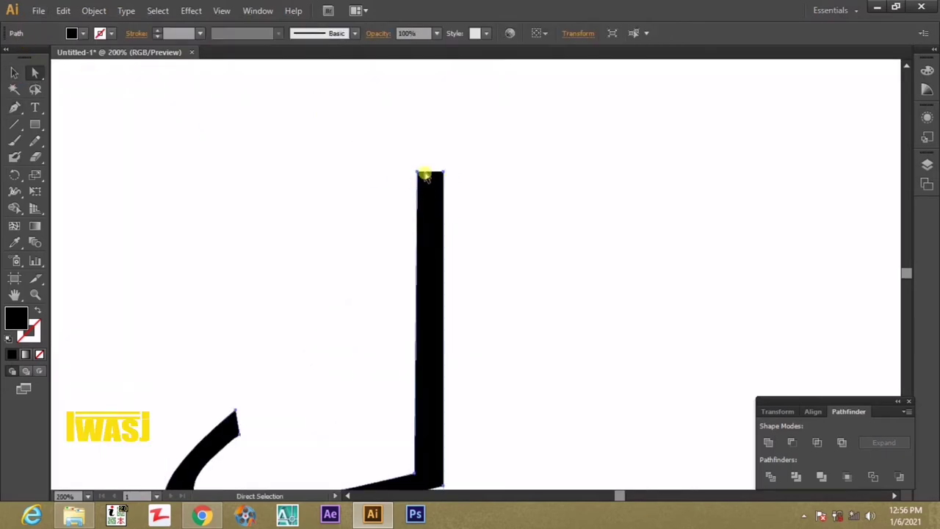
left_click_drag(426, 177, 413, 171)
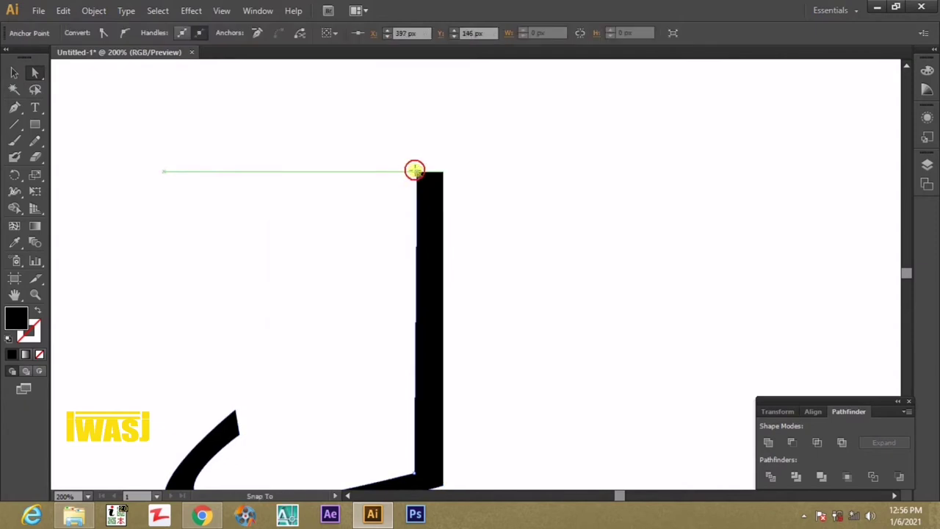
left_click_drag(414, 170, 414, 170)
- Zoom out and start a new Pen path with an anchor above the bar's top
key("ctrl+minus")
key("p")
left_click_drag(446, 97, 446, 133)
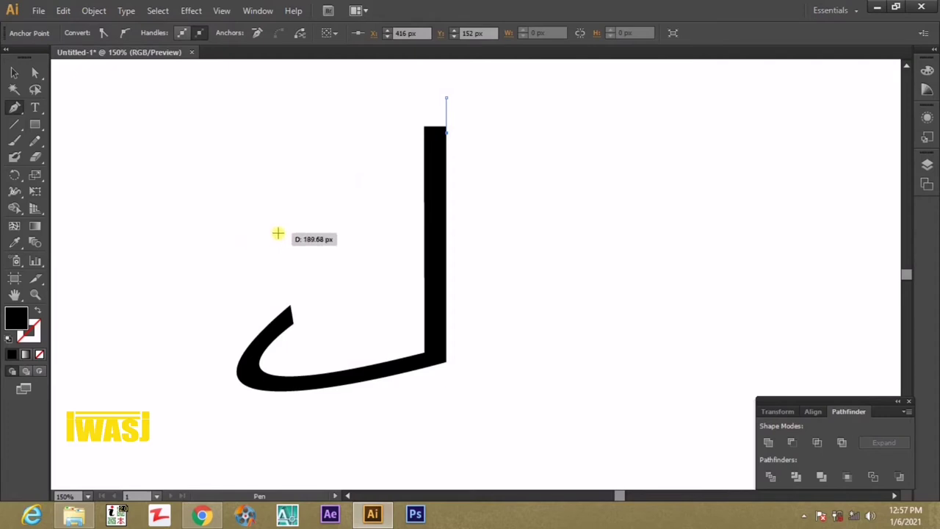
- Draw a closed black roof wedge slanting down left from the upright bar's top
mouse_move(250, 240)
left_mouse_down()
mouse_move(278, 233)
mouse_move(278, 206)
mouse_move(252, 235)
left_mouse_up()
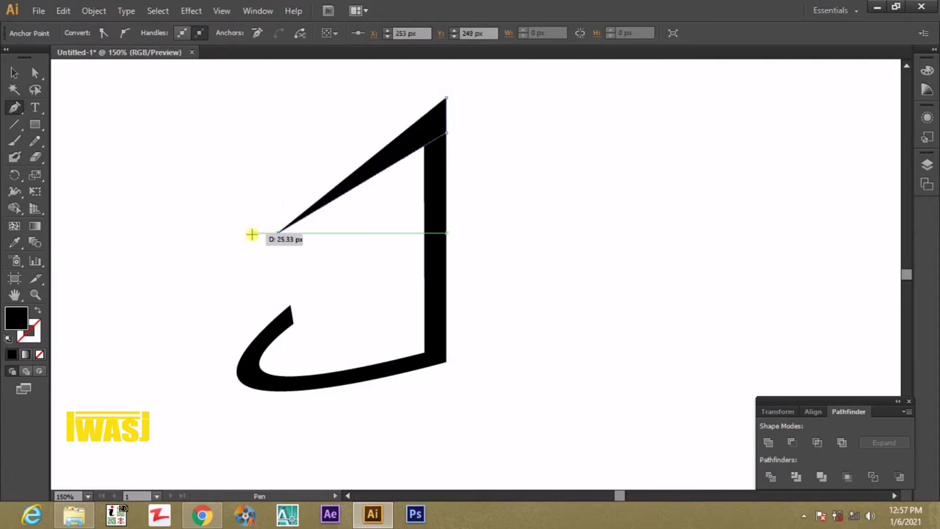
left_click(252, 234)
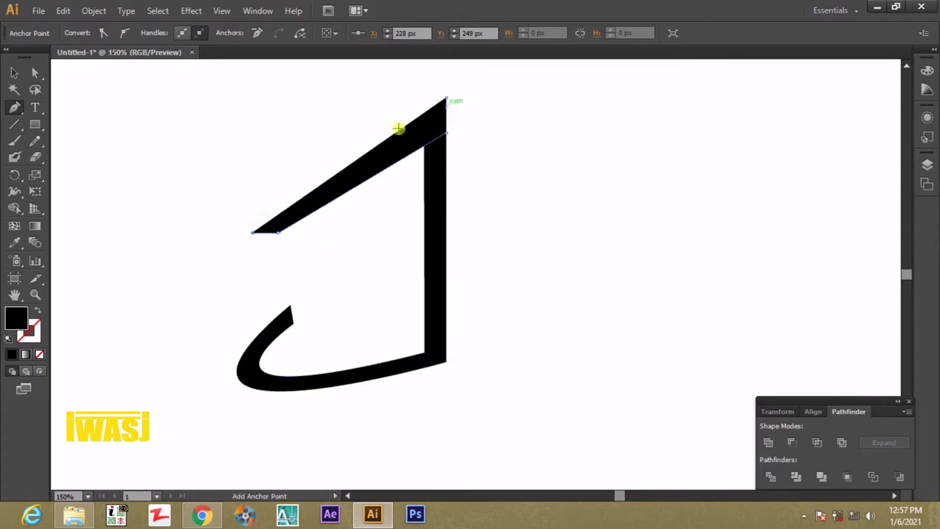
left_click_drag(252, 233, 241, 233)
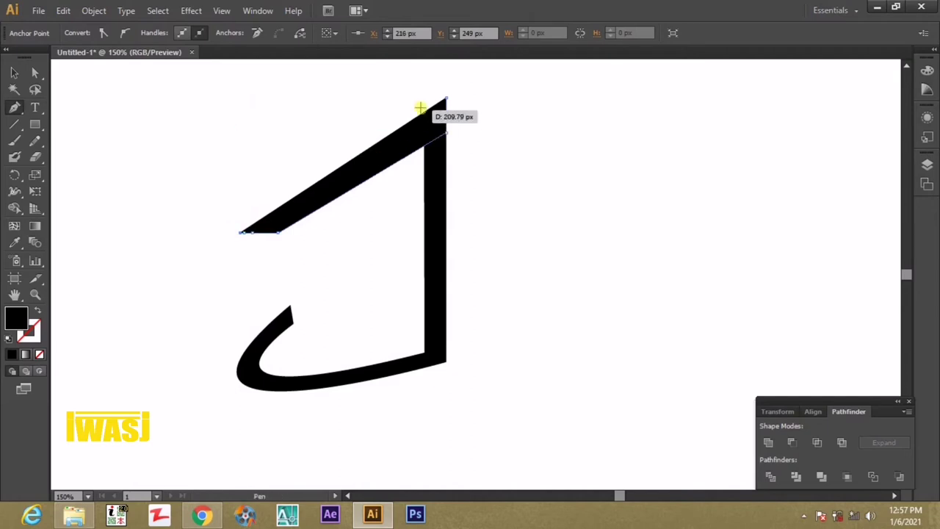
left_click_drag(445, 101, 12, 71)
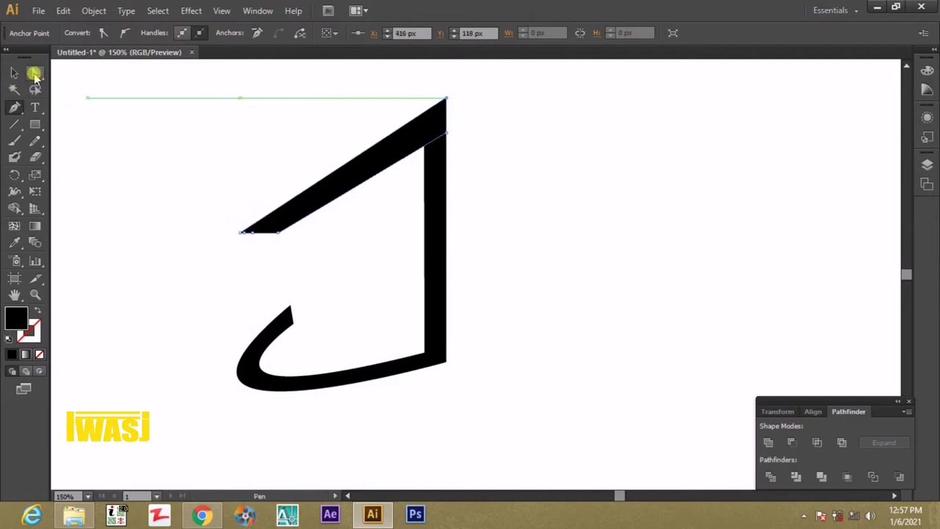
left_click(11, 71)
left_click(178, 117)
left_click(371, 173)
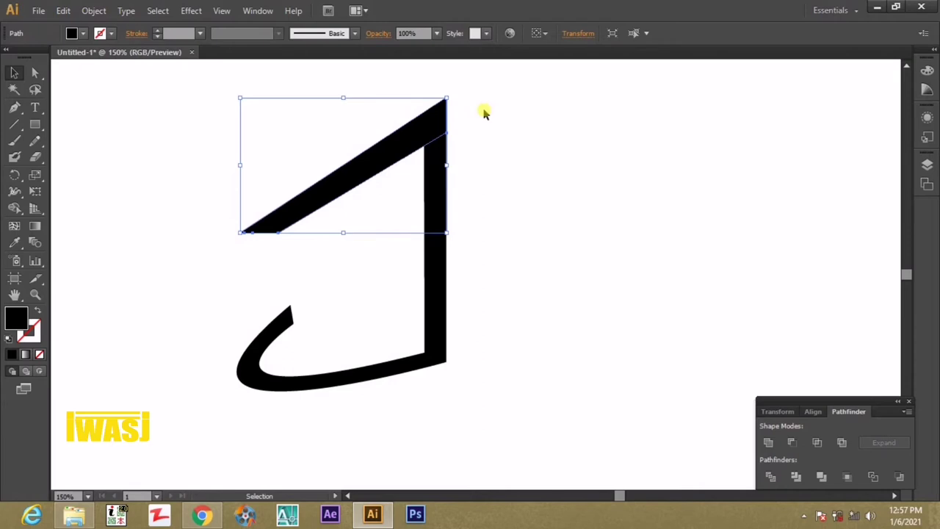
left_click(521, 103)
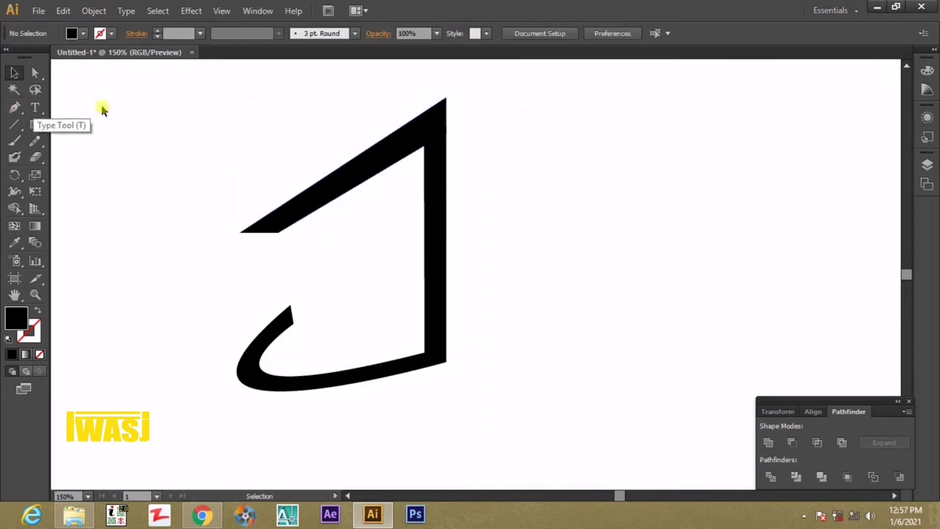
- Draw a thin closed bar with a slanted top just right of the upright bar
left_click(14, 107)
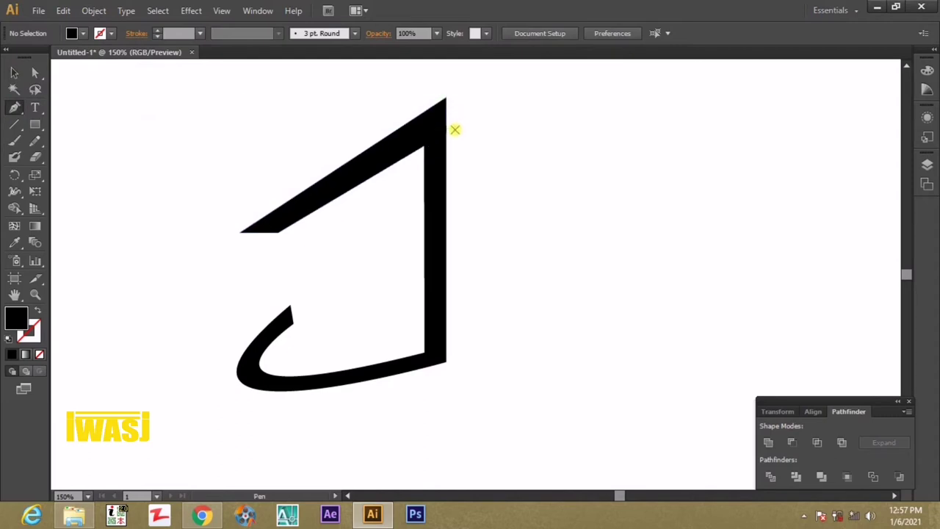
left_click(456, 127)
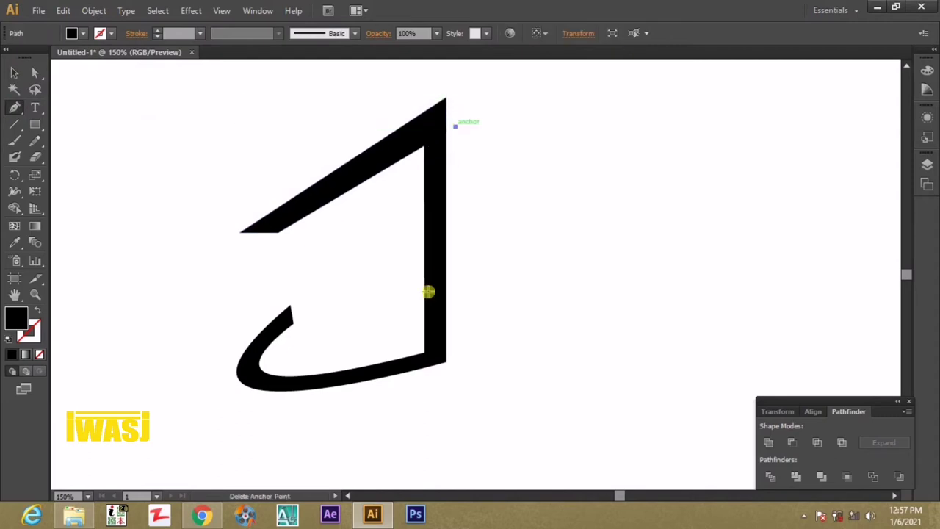
left_click(455, 360)
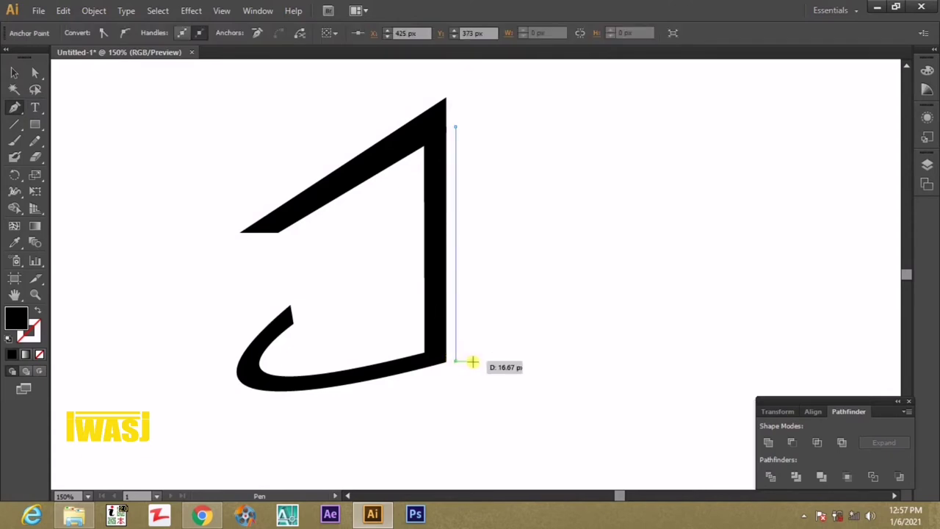
left_click(472, 362)
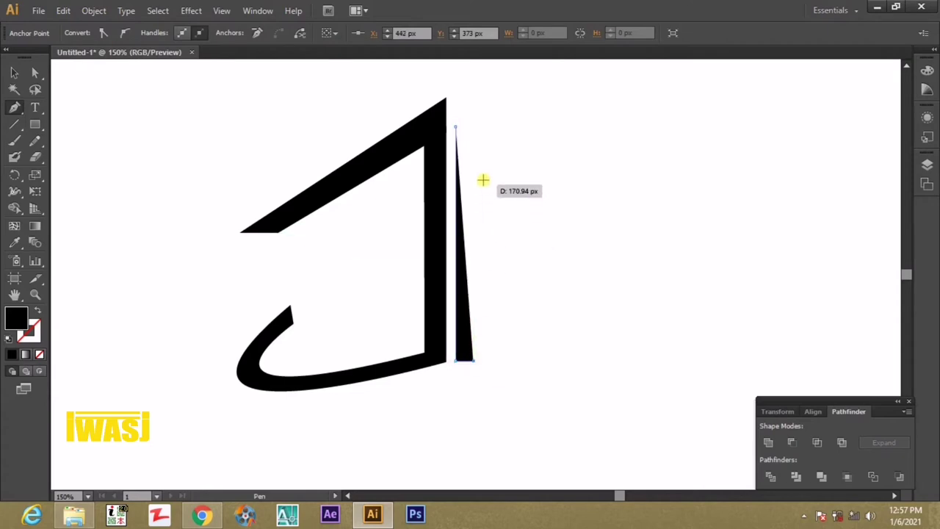
left_click(472, 143)
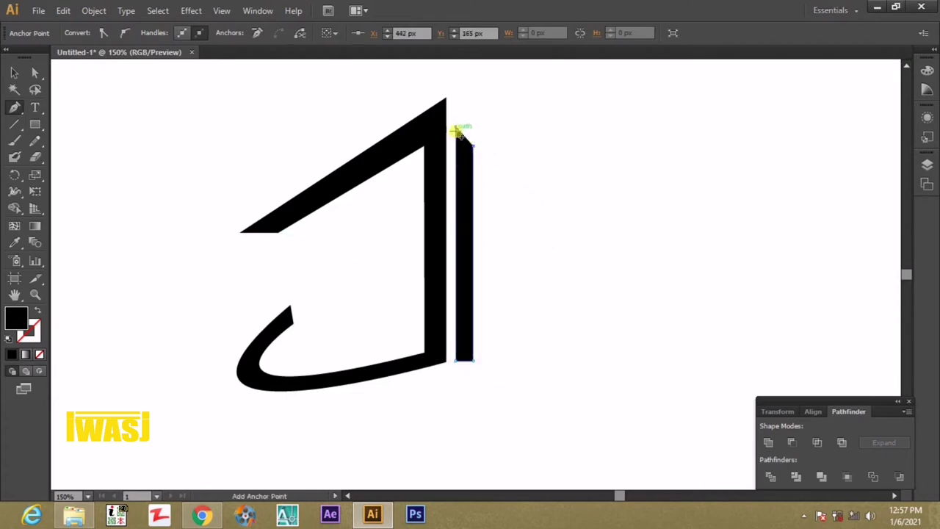
left_click(455, 127)
left_click(14, 72)
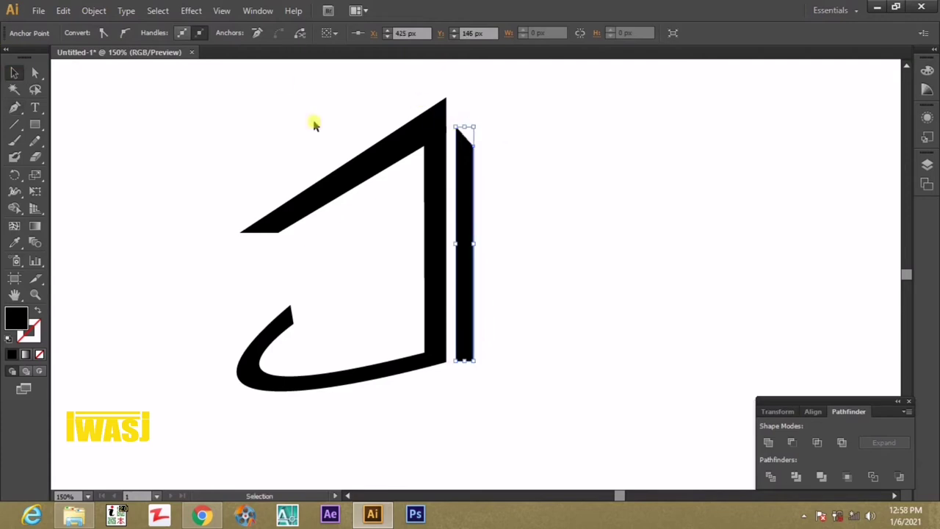
- Duplicate the thin bar to the right, lower its top, and nudge it closer to the first
left_click_drag(464, 217, 498, 218)
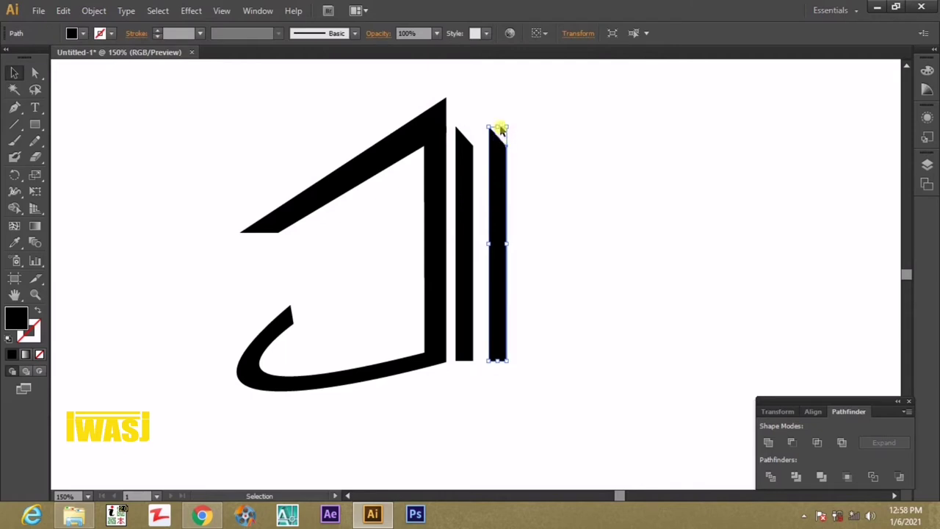
left_click_drag(495, 126, 496, 150)
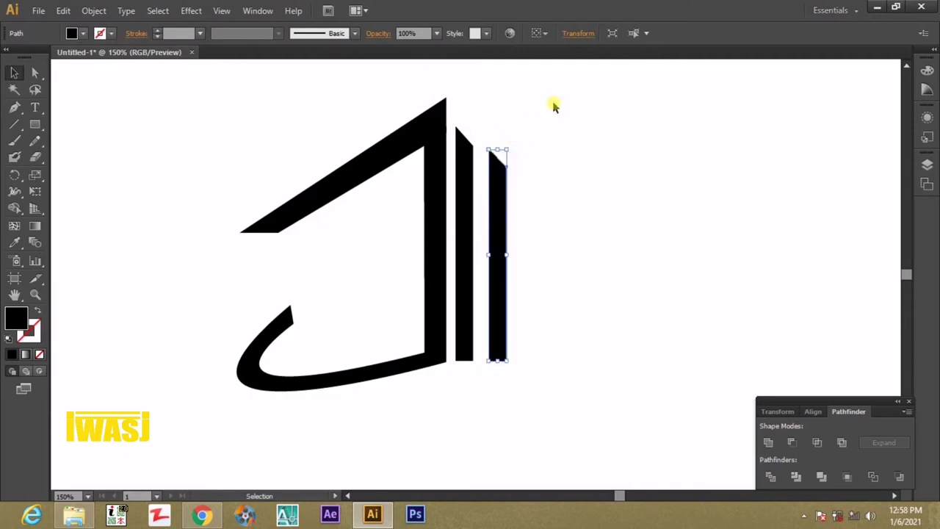
left_click(544, 118)
left_click(501, 226)
left_click_drag(503, 220, 497, 224)
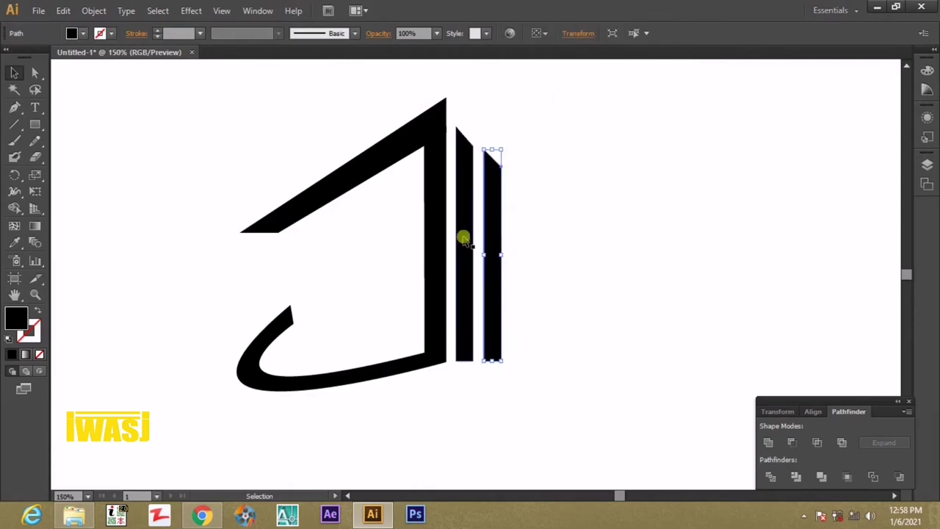
left_click(539, 238)
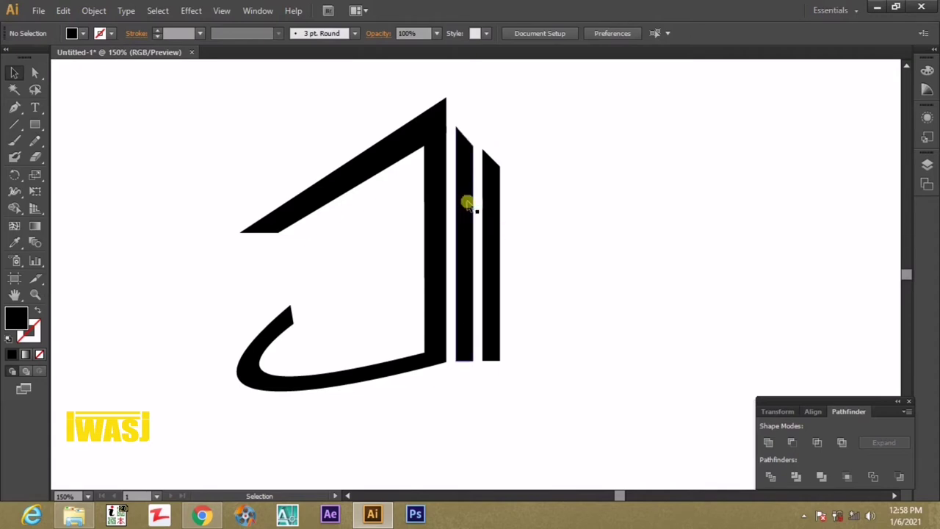
- Begin the E outline with its top and left corners and a curved point following the base
left_click(34, 124)
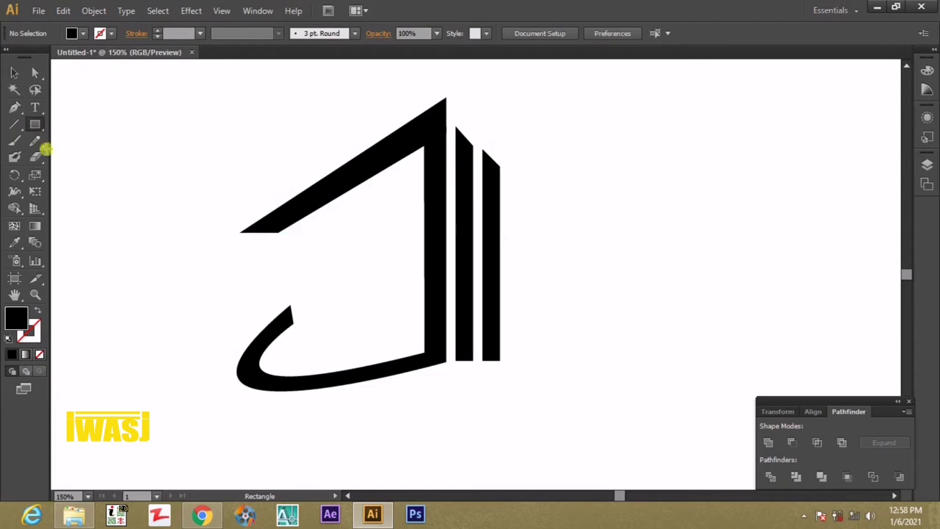
left_click(13, 75)
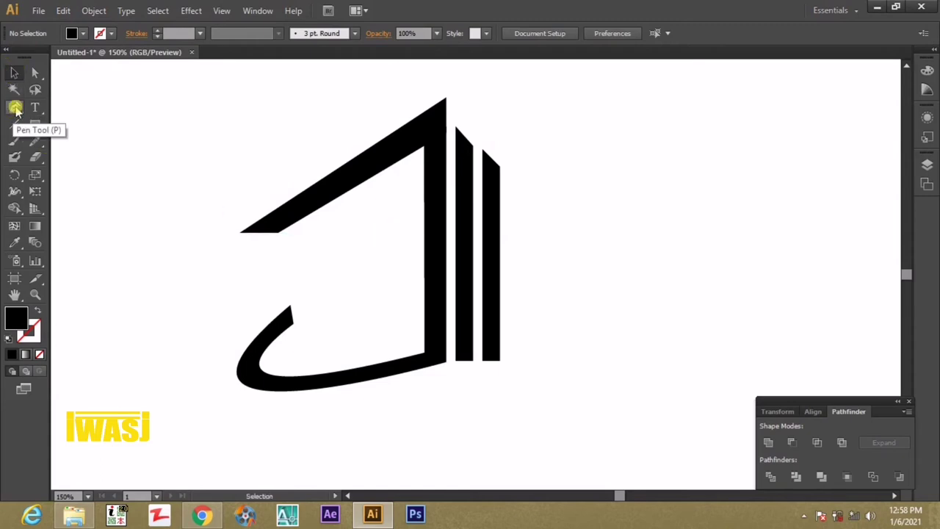
left_click(16, 109)
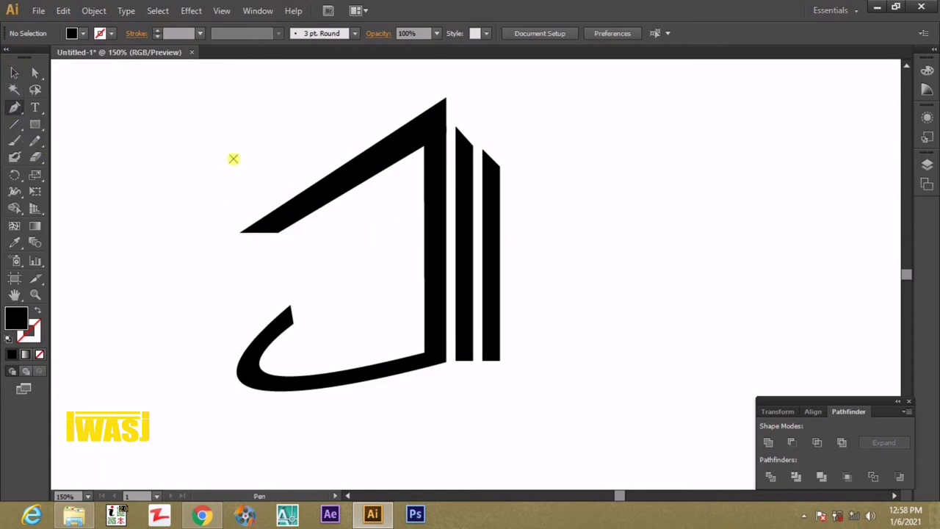
left_click(394, 242)
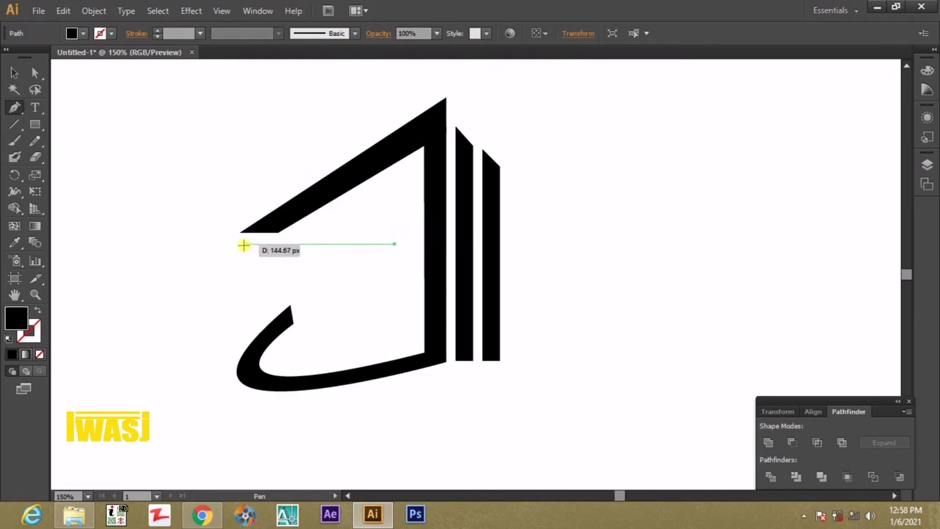
left_click(241, 244)
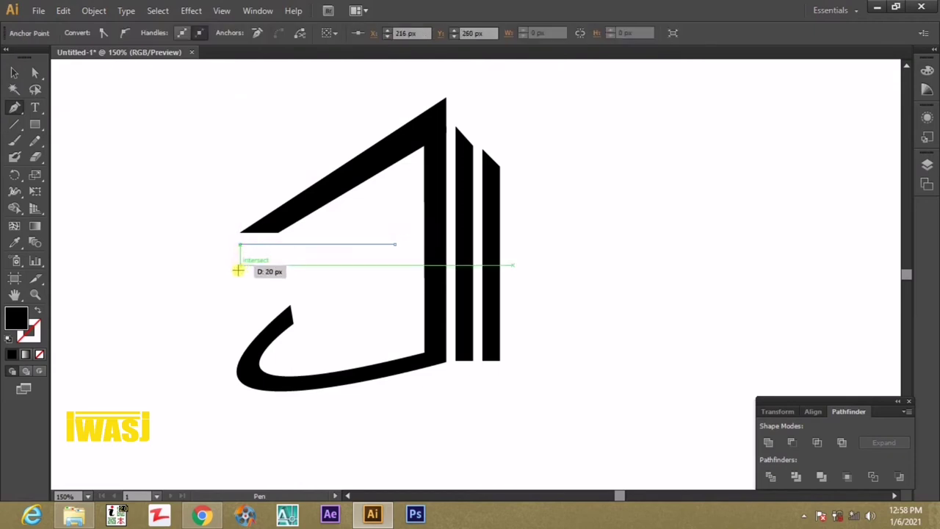
left_click(239, 348)
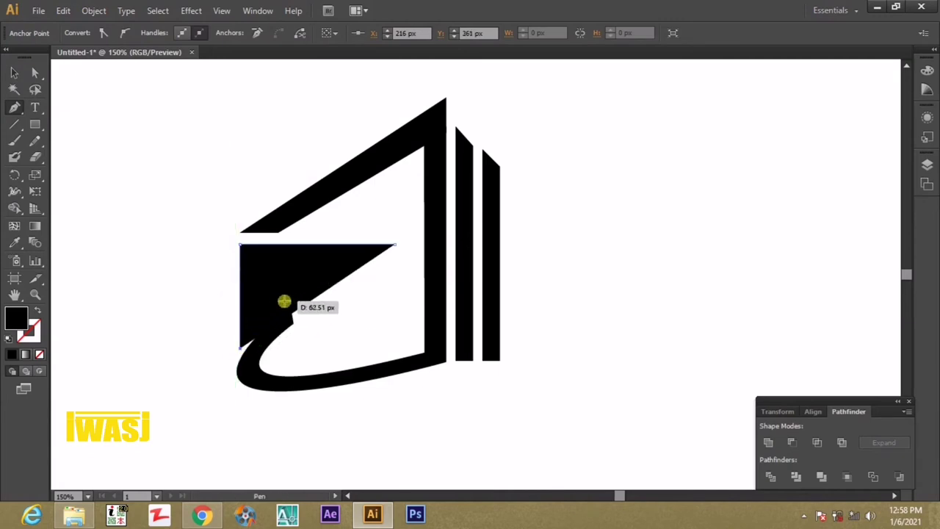
left_click_drag(286, 298, 340, 269)
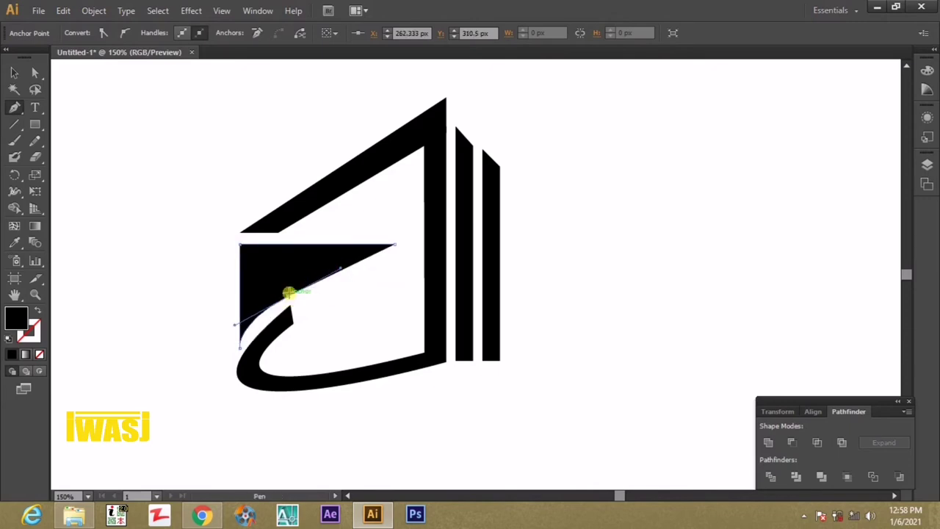
left_click(289, 293)
- Add the E's middle arm and inner corners and close the outline
left_click(260, 296)
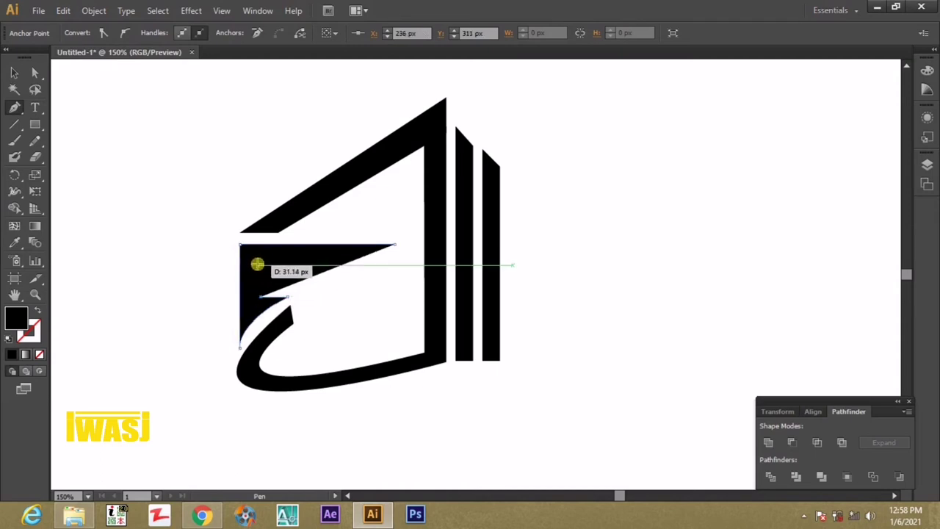
left_click(257, 264)
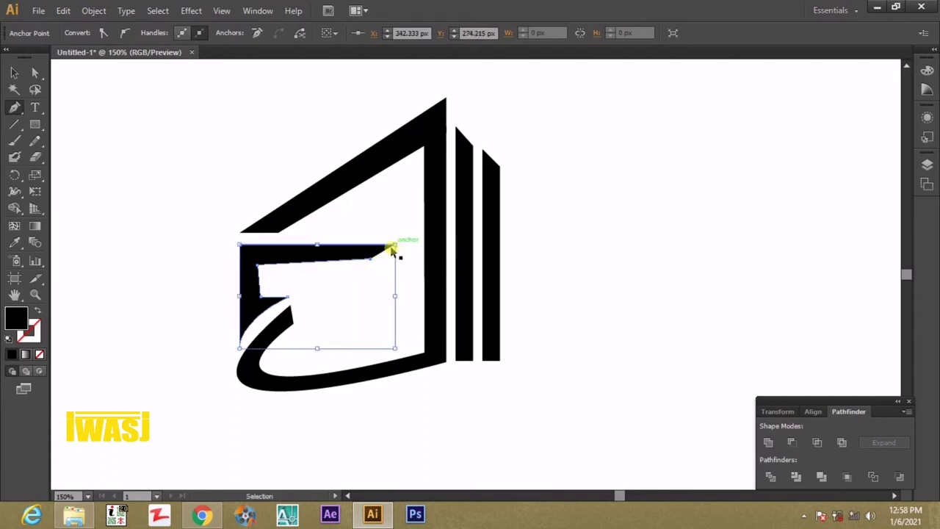
left_click(373, 265)
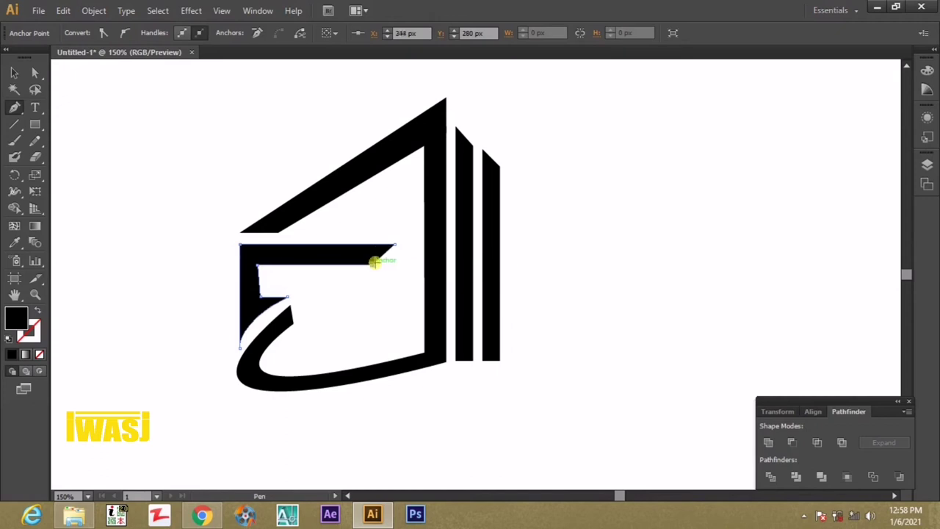
left_click(393, 245)
left_click(14, 73)
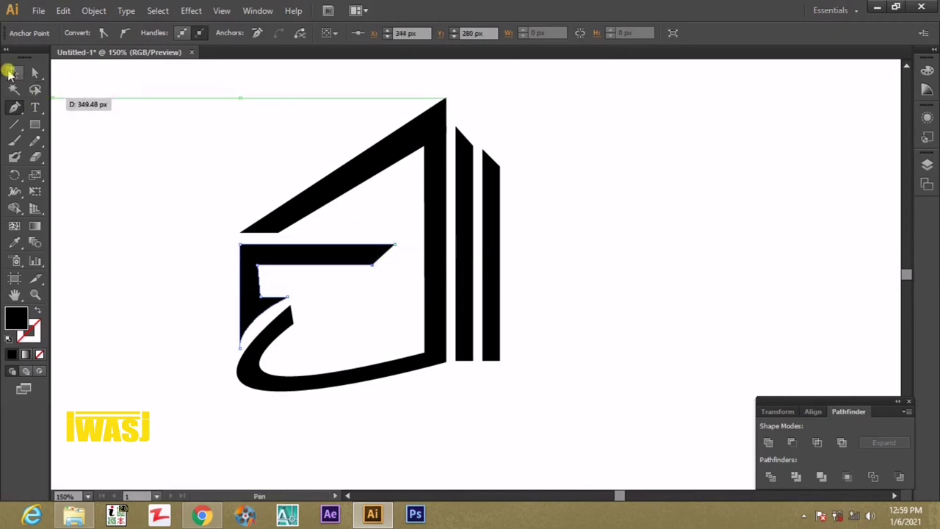
- Nudge the E's inner top-left corner slightly right with Direct Selection
scroll(227, 264, "up", 2)
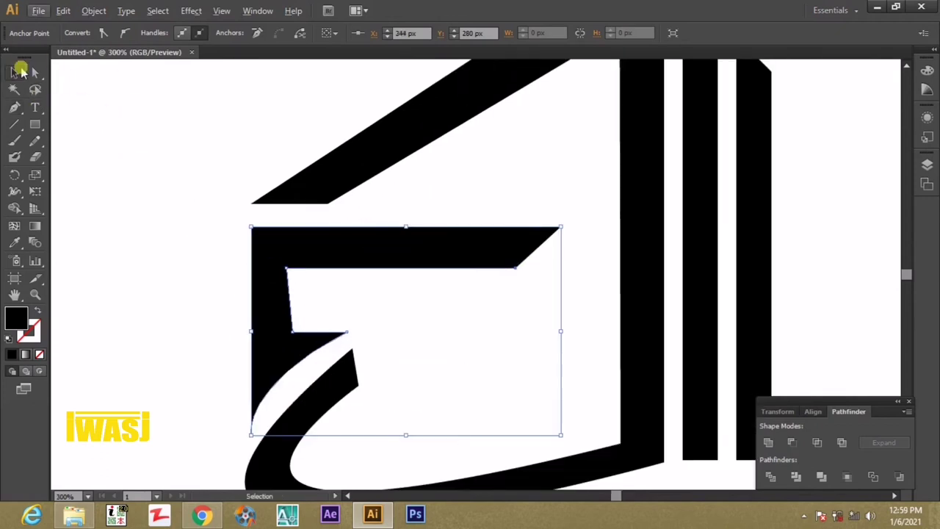
left_click(34, 73)
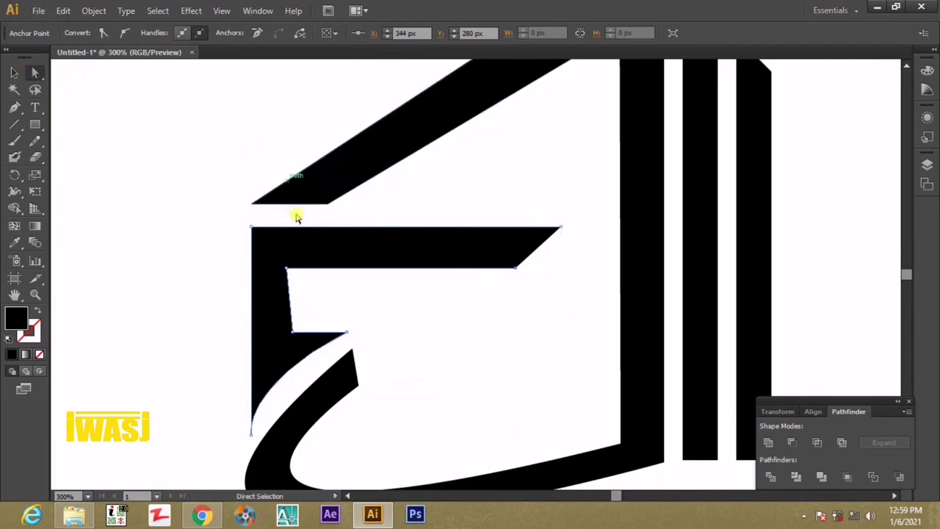
left_click(284, 268)
left_click_drag(284, 267, 293, 268)
left_click(185, 193)
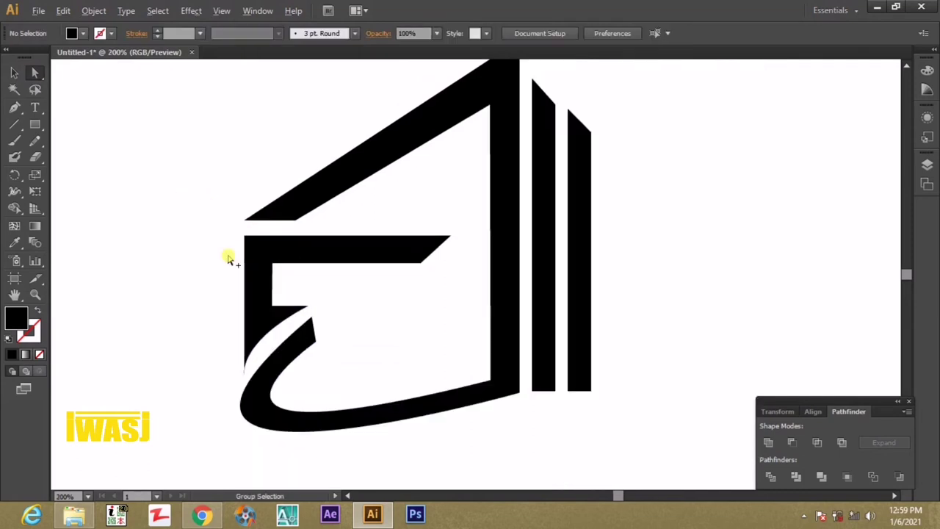
scroll(227, 258, "down", 1)
left_click(11, 74)
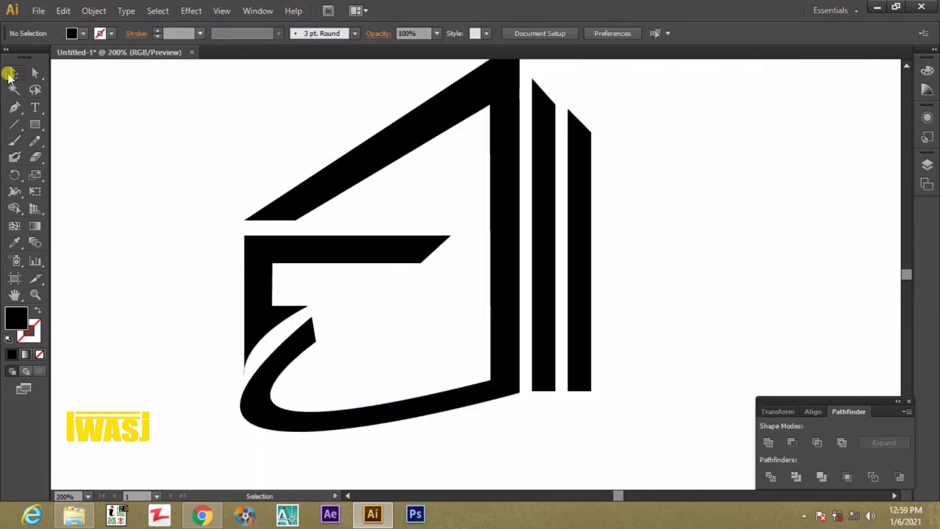
scroll(228, 245, "down", 1)
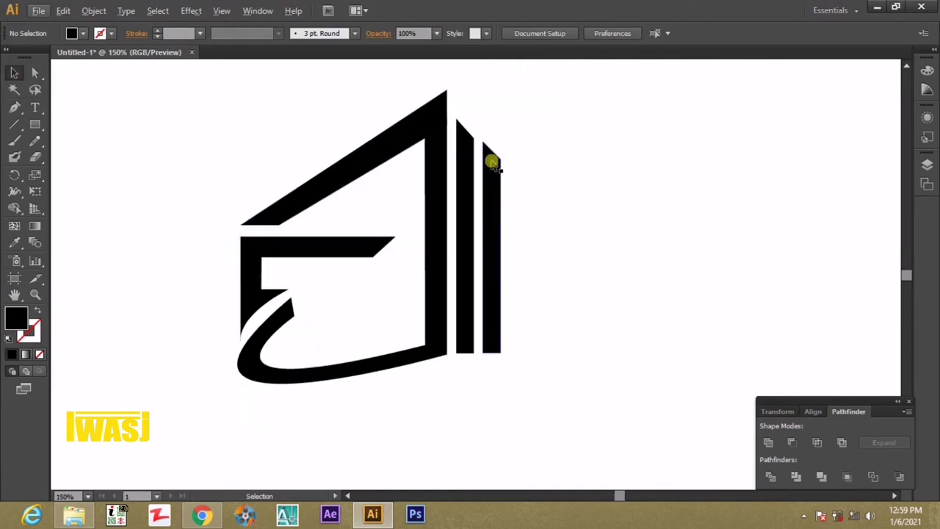
- Fill the whole logo with gold-orange F4A903
left_click_drag(577, 216, 246, 263)
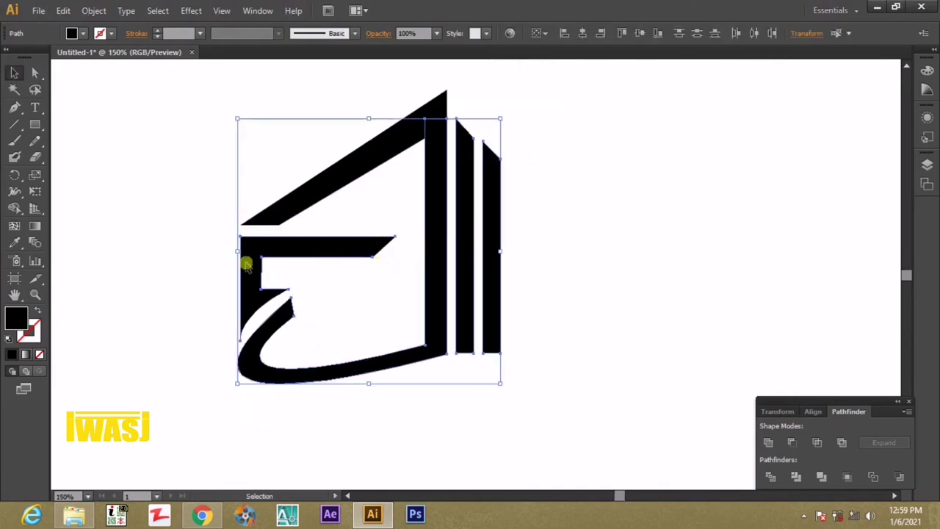
double_click(18, 320)
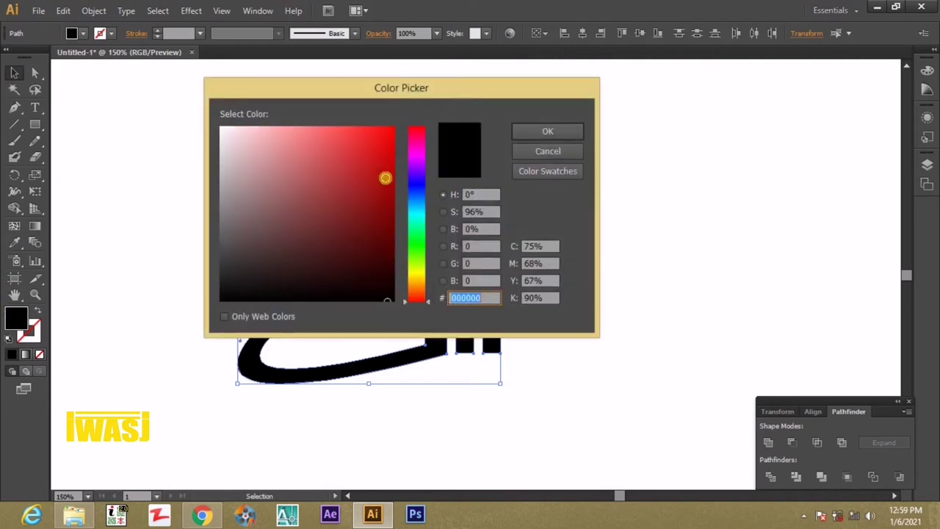
left_click_drag(385, 178, 394, 132)
left_click_drag(429, 299, 420, 285)
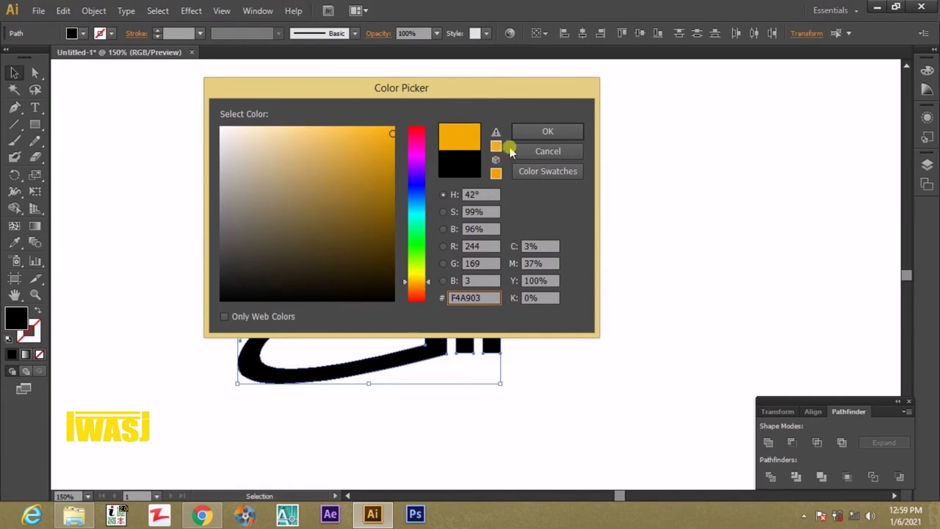
left_click(540, 130)
left_click(413, 157)
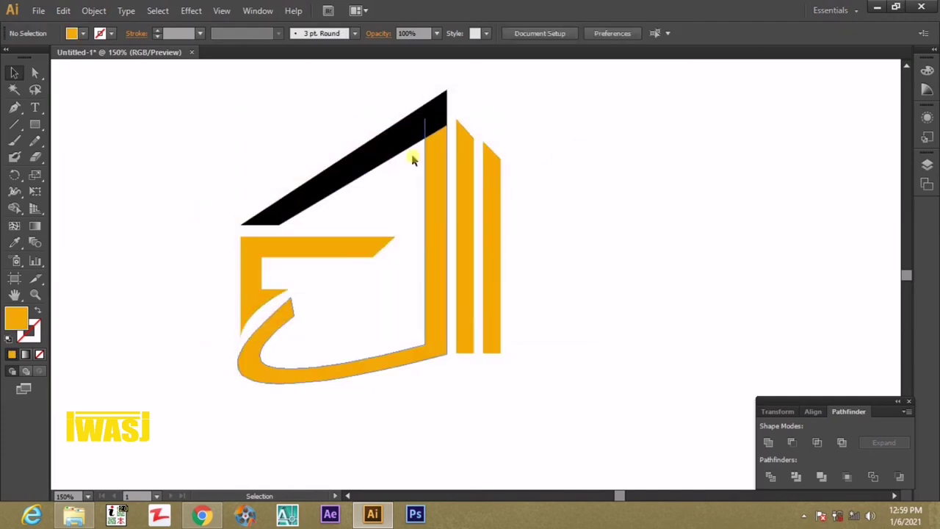
- Recolour the slanted roof wedge light blue 6EA4E5
left_click(395, 151)
double_click(16, 321)
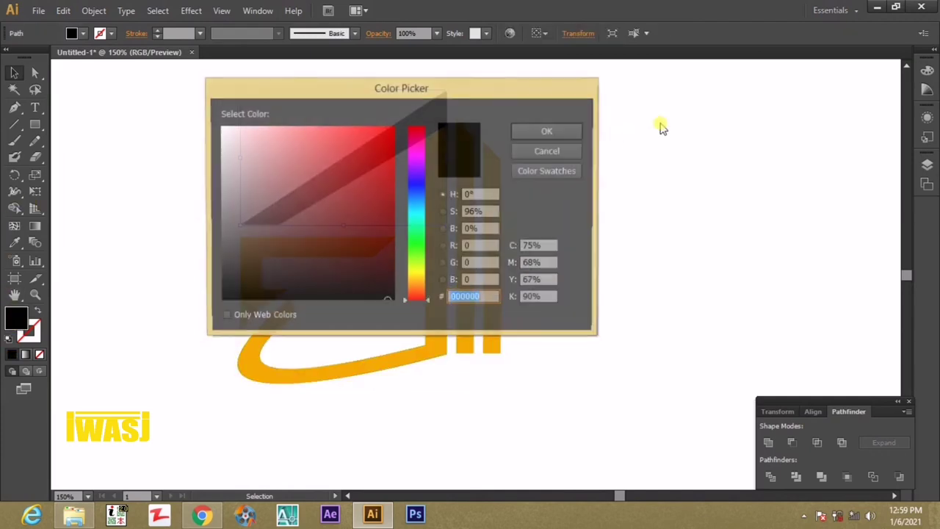
left_click(415, 197)
left_click(377, 169)
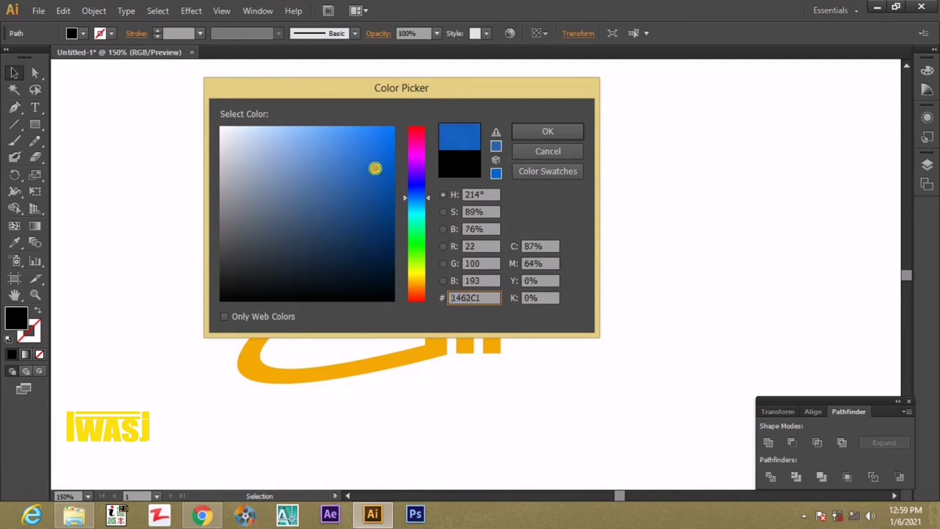
left_click_drag(378, 168, 294, 148)
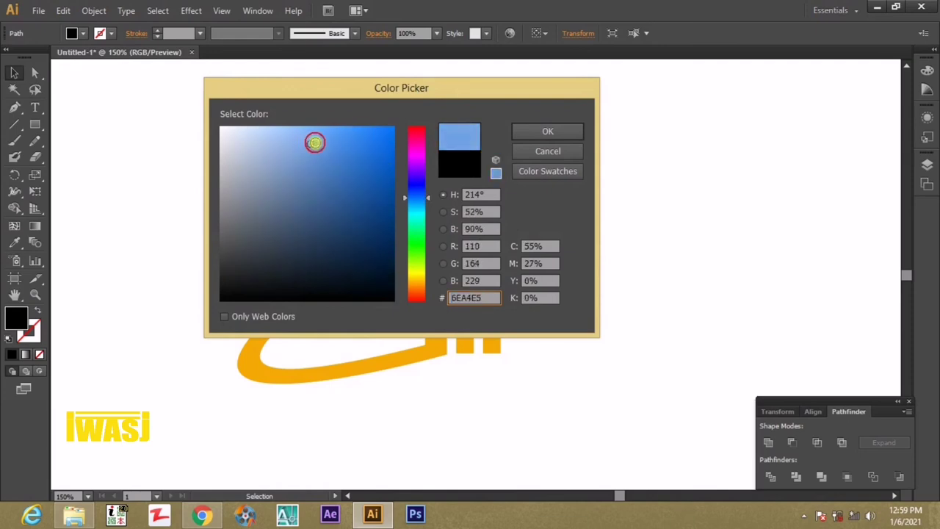
left_click_drag(296, 147, 329, 141)
left_click(540, 134)
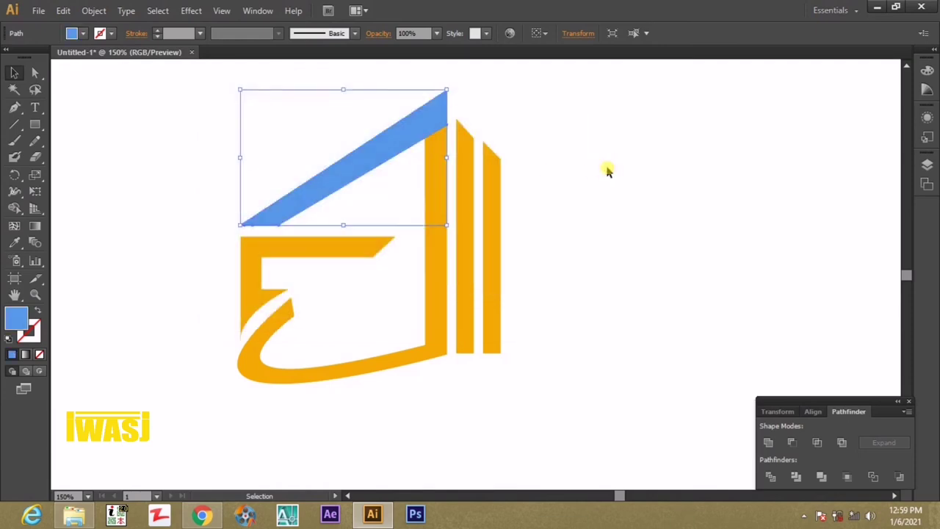
left_click(608, 168)
- Draw a small blue square window and copy it into a 2x2 grid below the roof
left_click(34, 124)
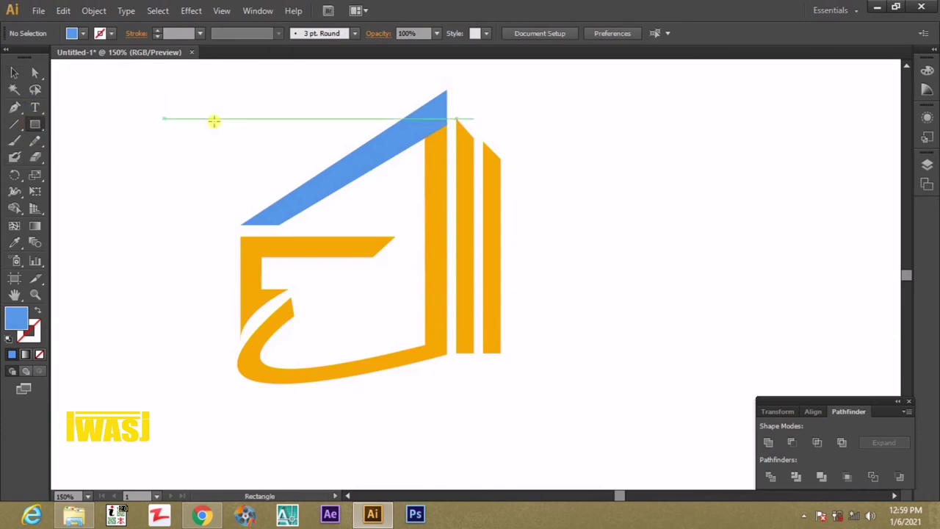
mouse_move(367, 190)
left_mouse_down()
mouse_move(384, 206)
mouse_move(356, 189)
mouse_move(413, 189)
left_mouse_up()
left_click(14, 73)
scroll(375, 209, "up", 2)
mouse_move(432, 139)
left_mouse_down()
mouse_move(367, 187)
mouse_move(369, 233)
left_mouse_up()
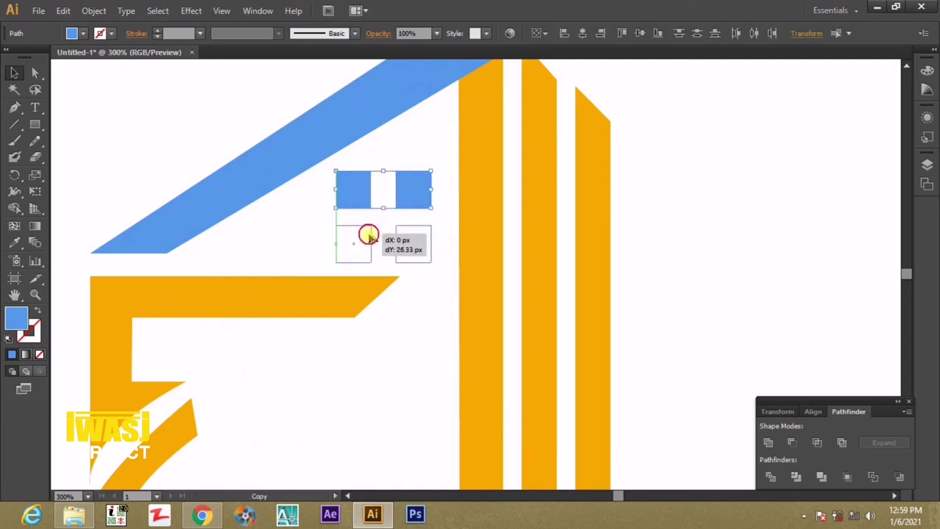
left_click_drag(369, 233, 372, 236, "alt")
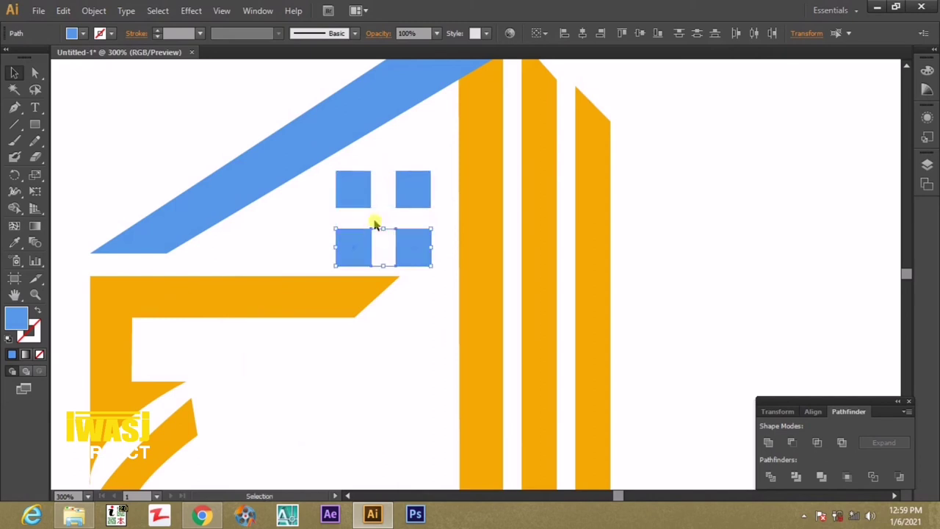
left_click(424, 128)
left_click_drag(433, 146, 359, 236)
- Copy the four-square window grid down into the lower orange E section
scroll(399, 183, "down", 1, "alt")
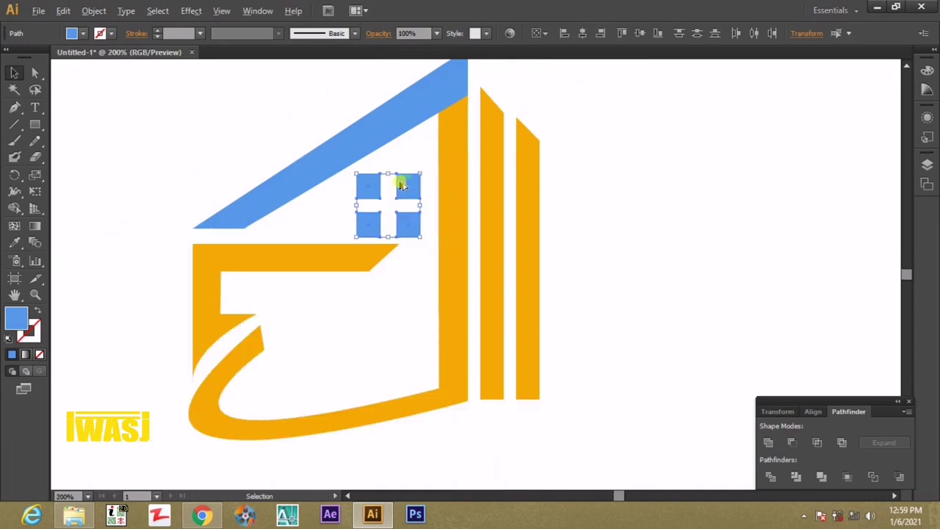
left_click(375, 228)
mouse_move(374, 227)
left_mouse_down()
mouse_move(327, 345)
mouse_move(309, 337)
left_mouse_up()
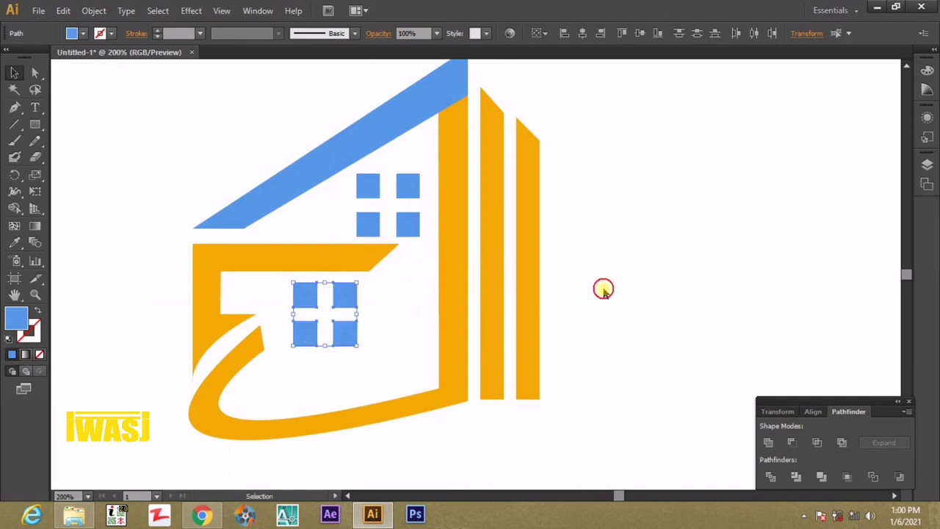
left_click(602, 286)
scroll(598, 240, "down", 1, "alt")
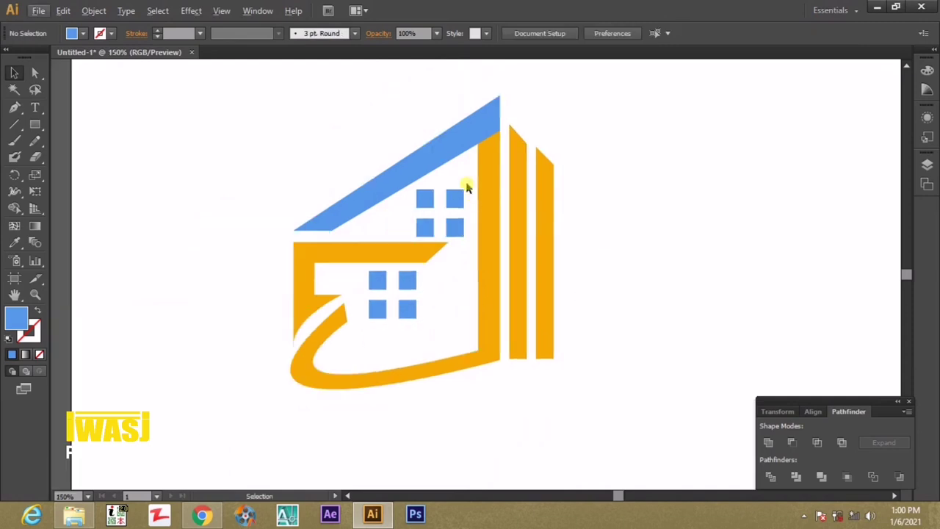
scroll(571, 177, "down", 1, "alt")
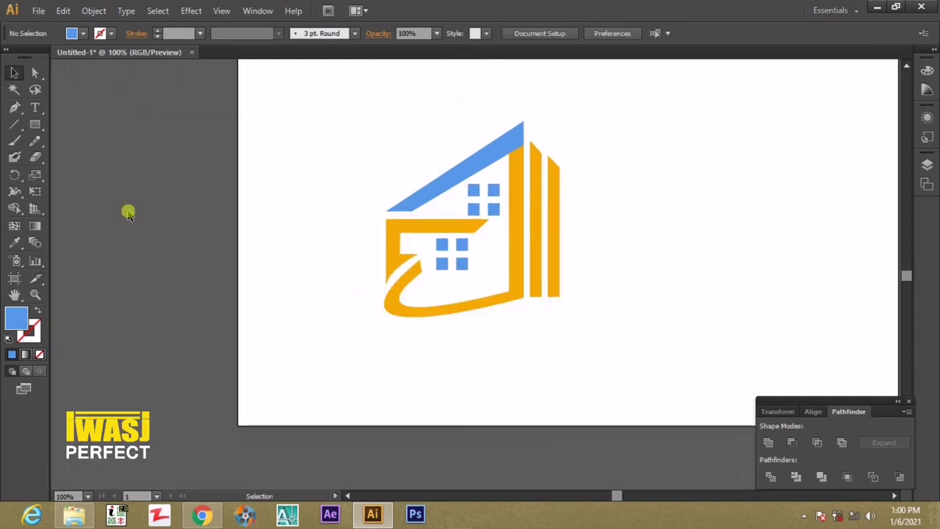
- Type 'JM REAL ESTATE' below the logo and scale it to about the logo's width
left_click(35, 107)
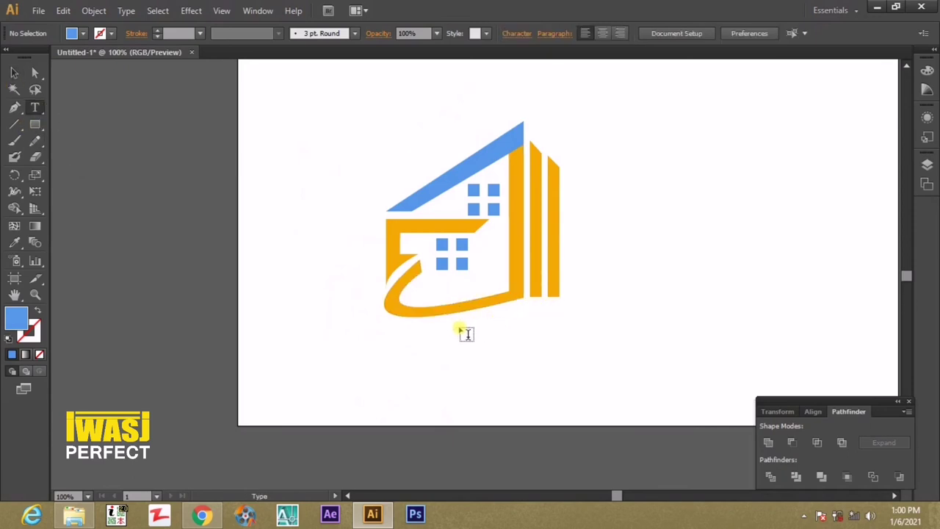
left_click(401, 329)
type("JM REAL ESTATE")
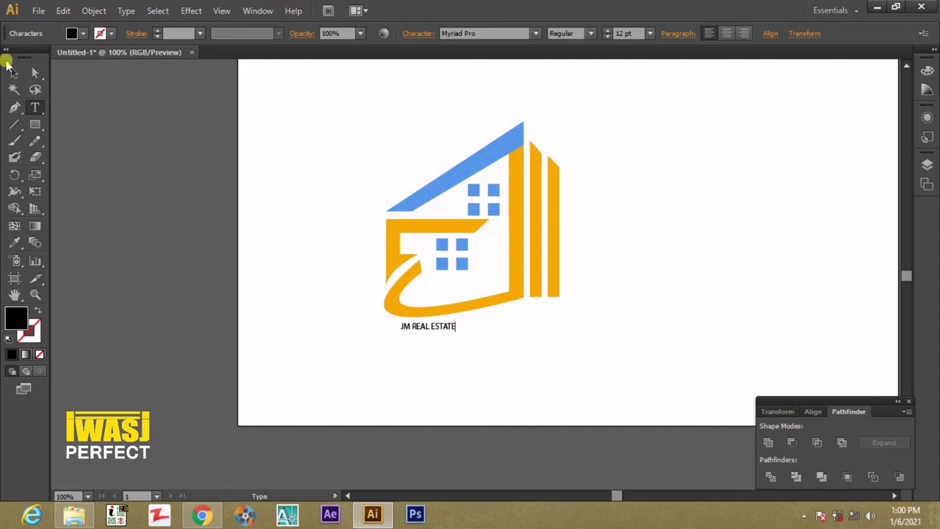
left_click(13, 71)
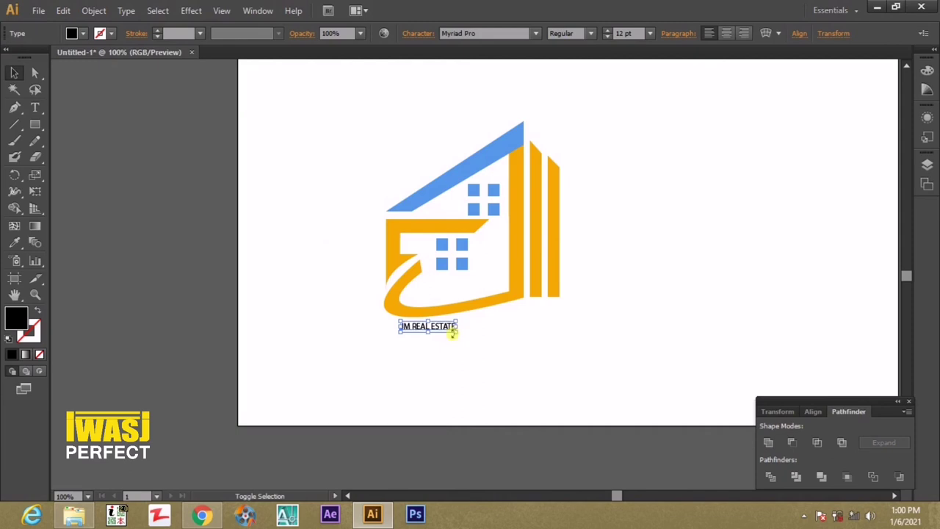
left_click_drag(454, 332, 538, 345)
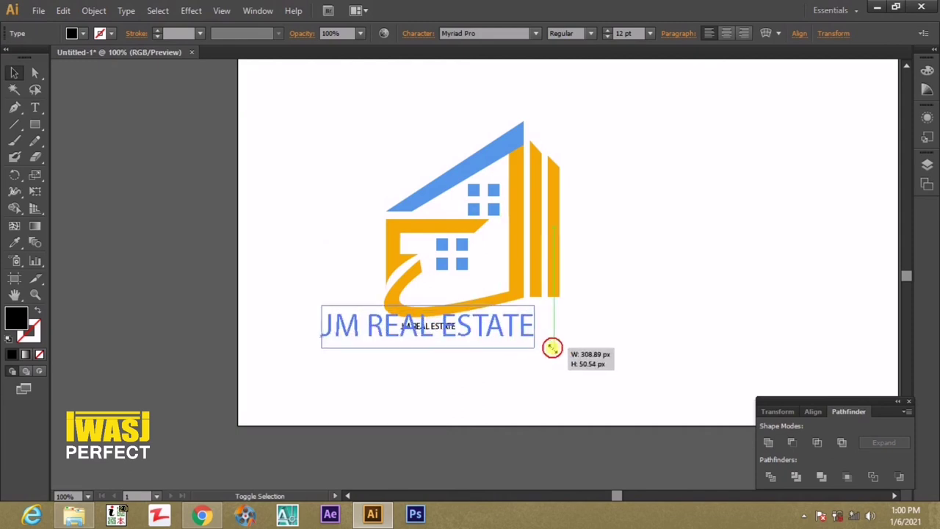
left_click_drag(478, 328, 538, 341)
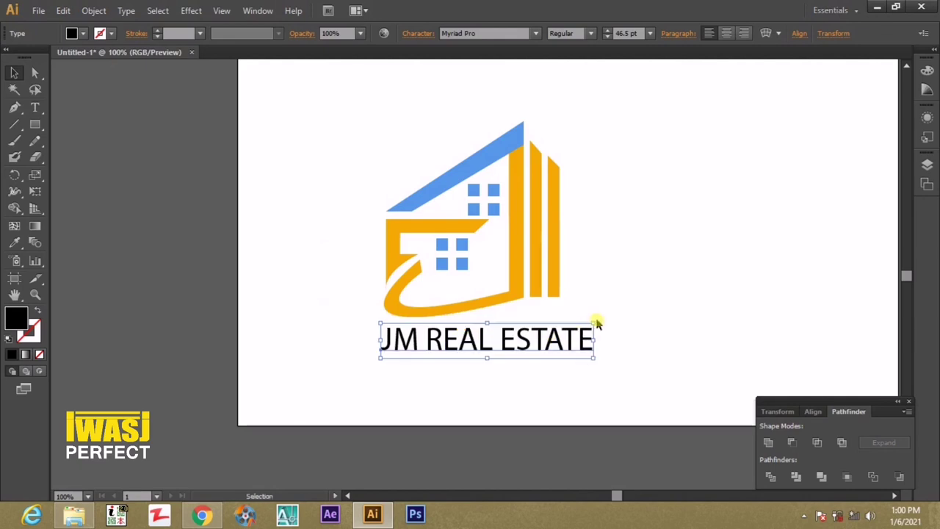
left_click_drag(595, 358, 566, 354)
left_click(593, 323)
- Set the 'JM REAL ESTATE' caption in the Nyala font
left_click(31, 109)
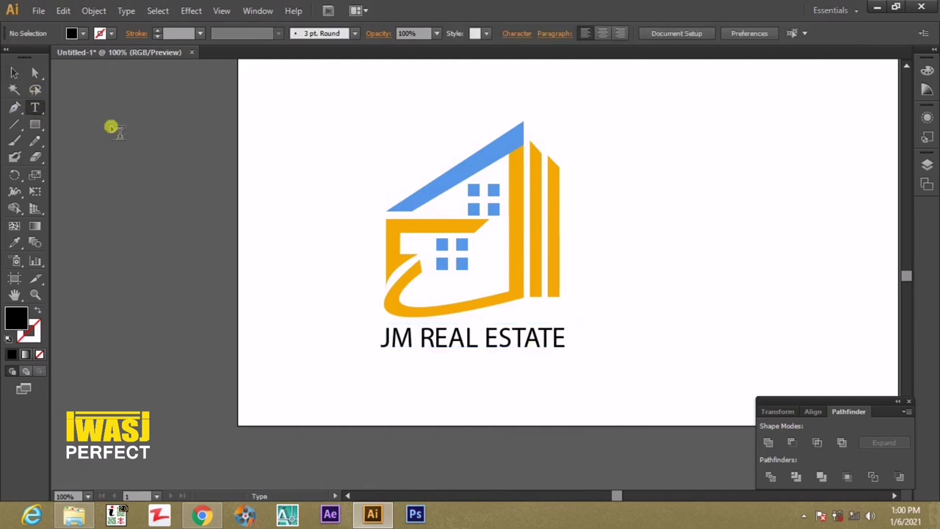
left_click_drag(562, 337, 379, 353)
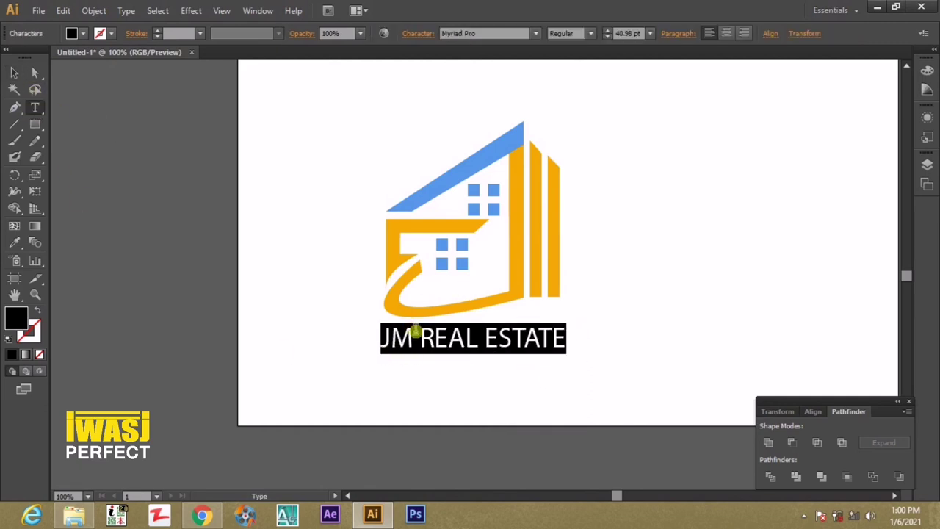
left_click(505, 33)
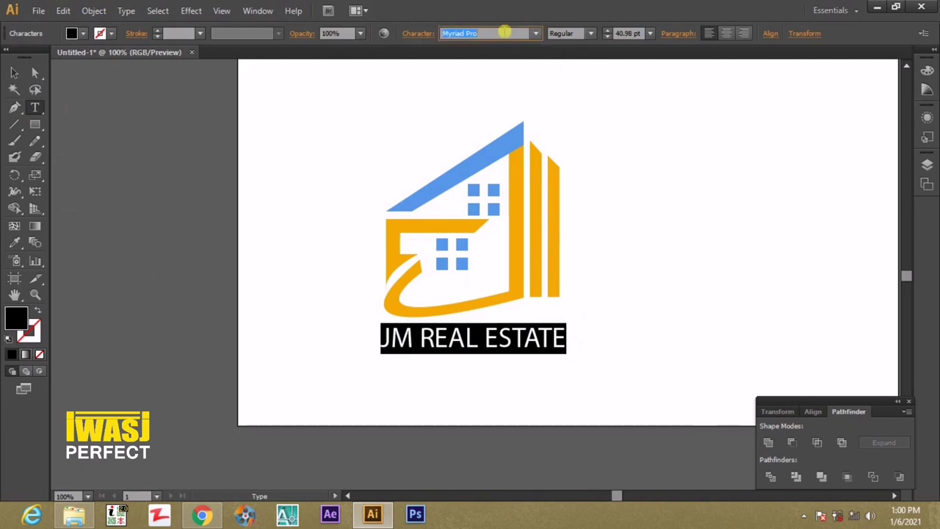
scroll(504, 33, "up", 2)
scroll(504, 33, "up", 2)
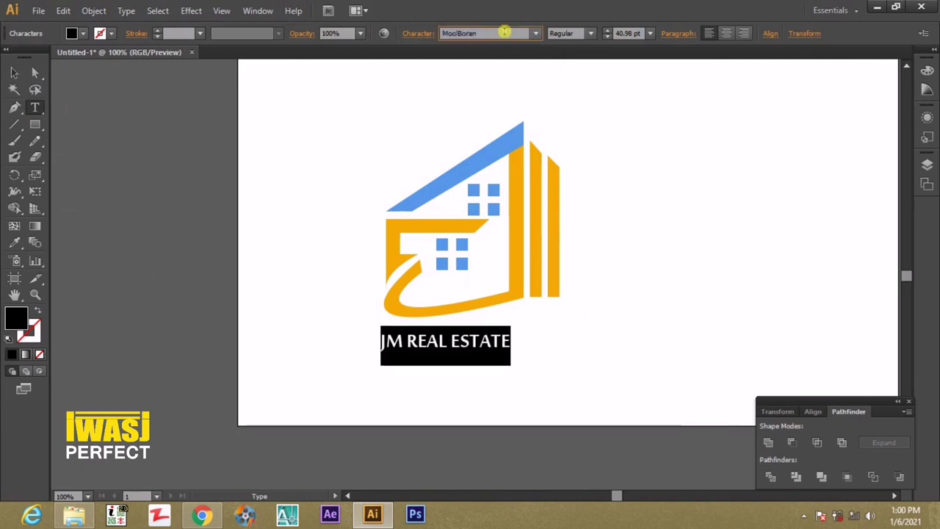
scroll(505, 33, "down", 1)
scroll(504, 33, "down", 1)
scroll(505, 33, "down", 1)
scroll(504, 33, "down", 1)
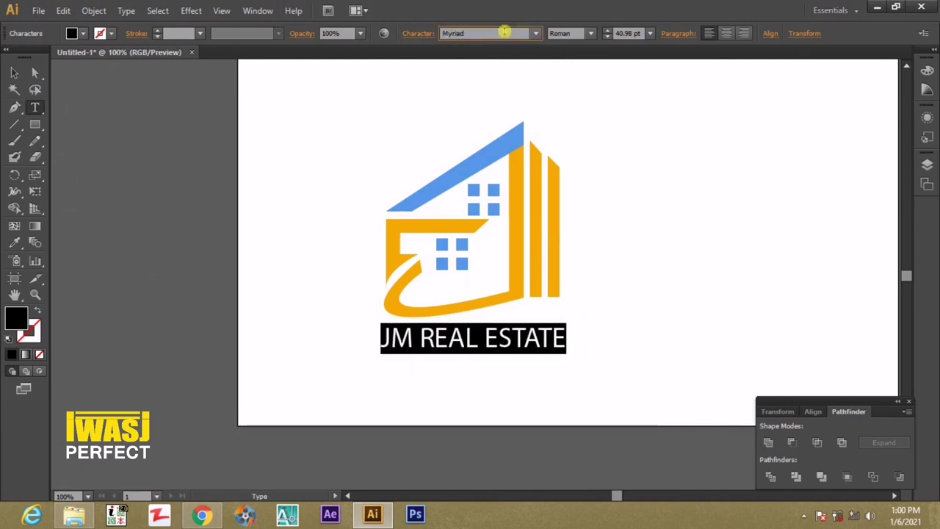
scroll(505, 33, "down", 1)
scroll(505, 32, "down", 1)
scroll(504, 32, "down", 1)
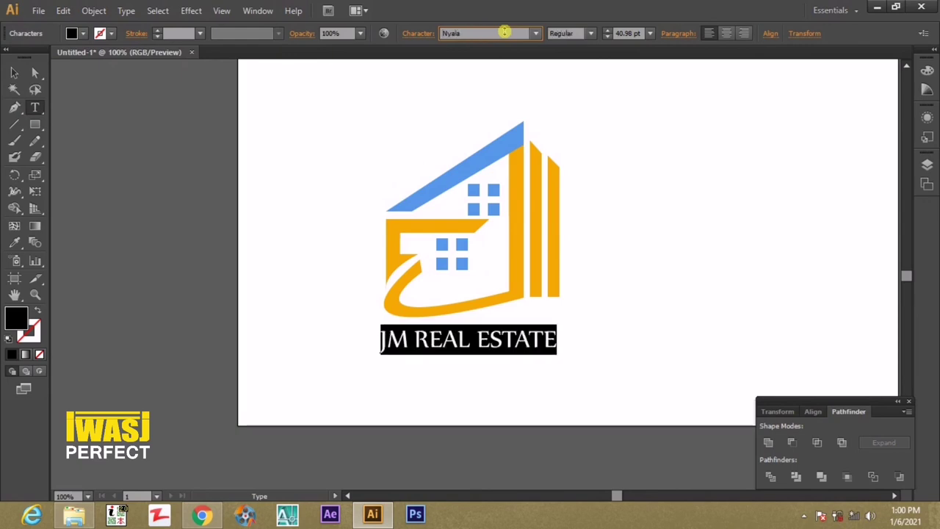
scroll(504, 32, "down", 1)
scroll(505, 33, "up", 1)
- Nudge the caption slightly right to centre it under the logo
left_click(14, 73)
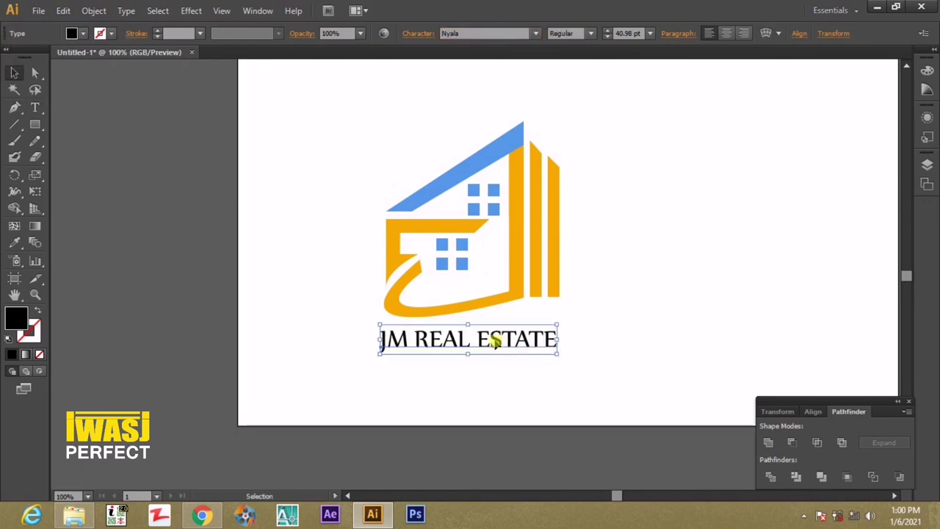
left_click_drag(494, 340, 500, 340)
left_click(599, 297)
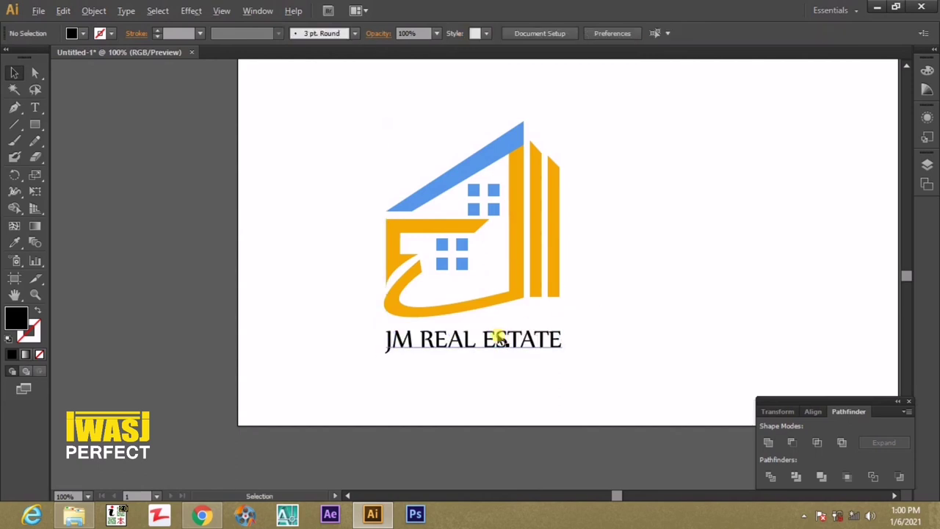
- Scale up the building emblem and 'JM REAL ESTATE' caption together, then move them to the artboard centre
key("ctrl+plus")
key("ctrl+minus")
key("ctrl+minus")
left_click_drag(642, 219, 507, 358)
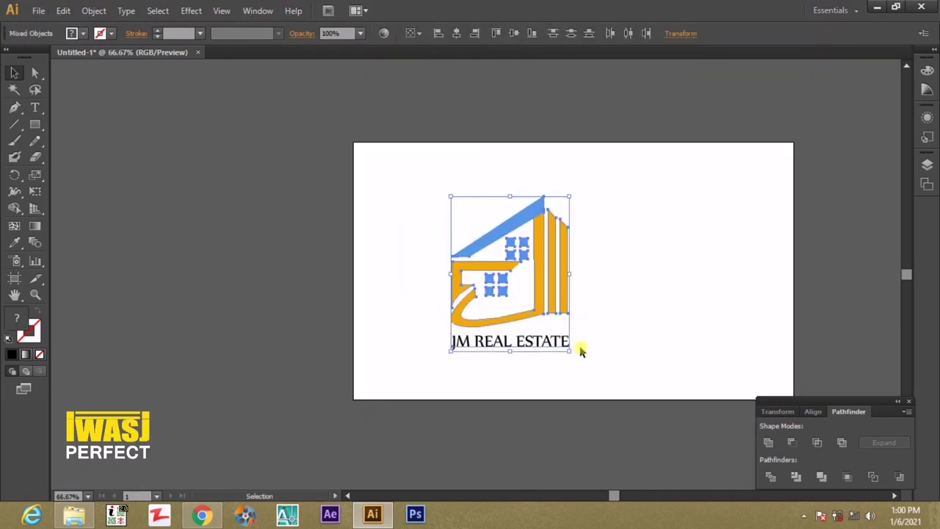
left_click_drag(570, 351, 595, 383)
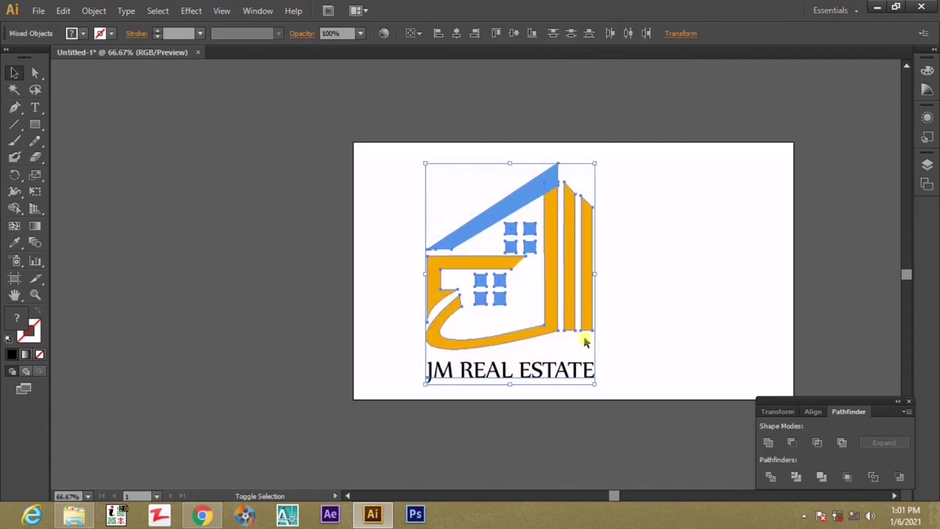
left_click_drag(544, 304, 587, 299)
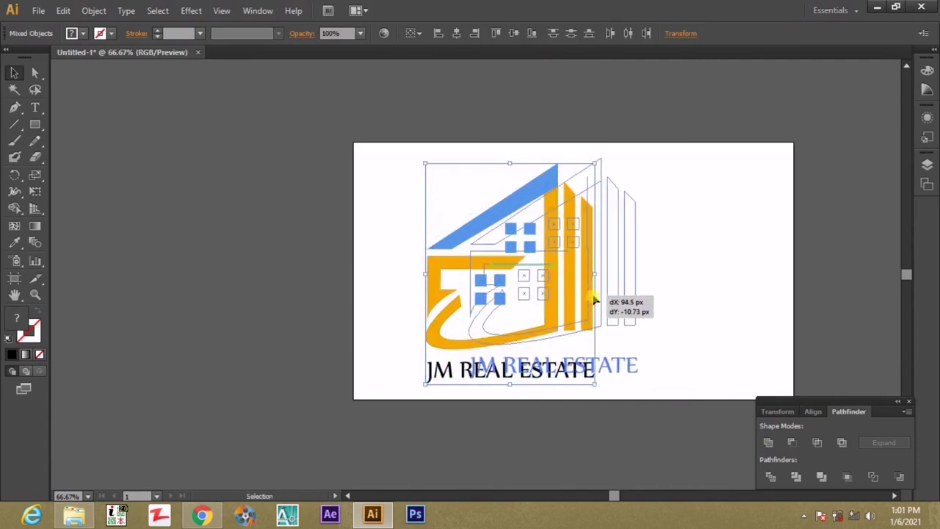
left_click(707, 276)
scroll(707, 275, "up", 1)
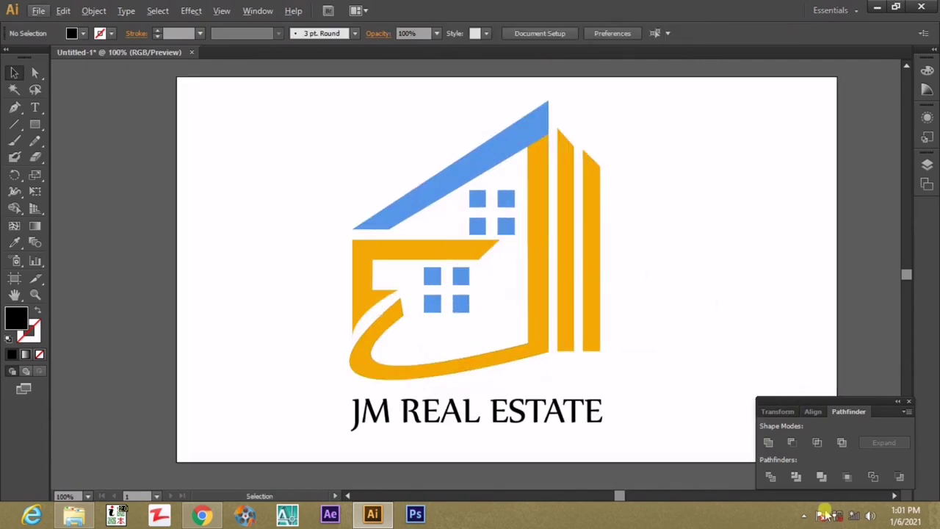